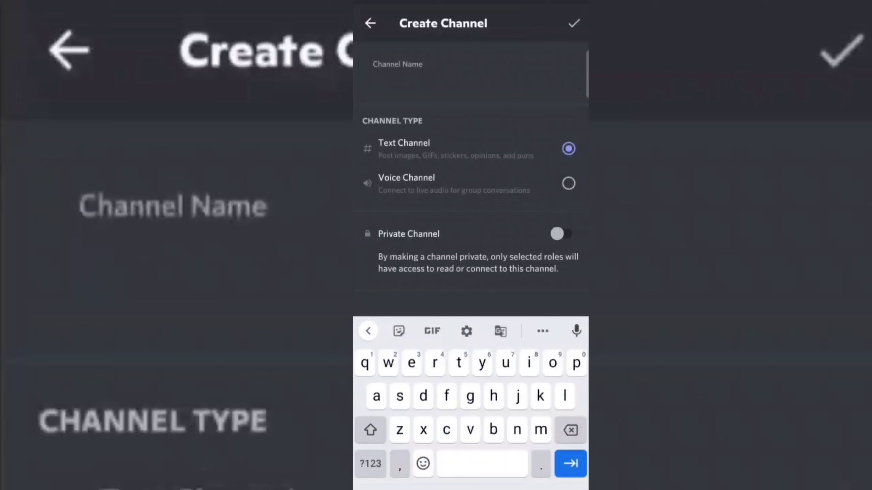
pyautogui.write('roles cl')
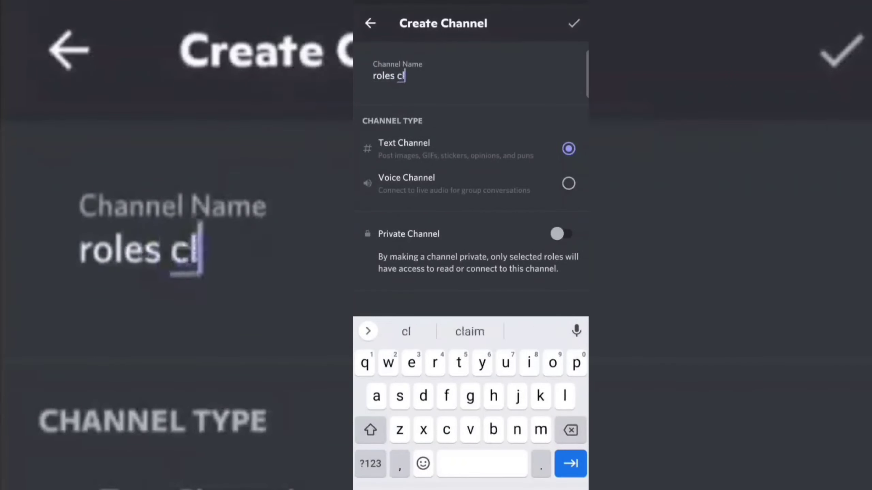
pyautogui.write('aim')
# Create the roles-claim text channel and open its members and options panel
pyautogui.click(574, 24)
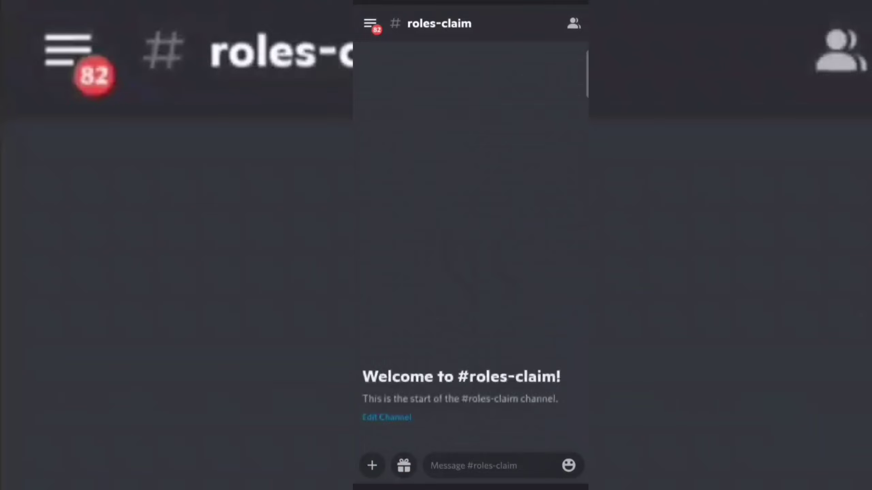
pyautogui.click(573, 23)
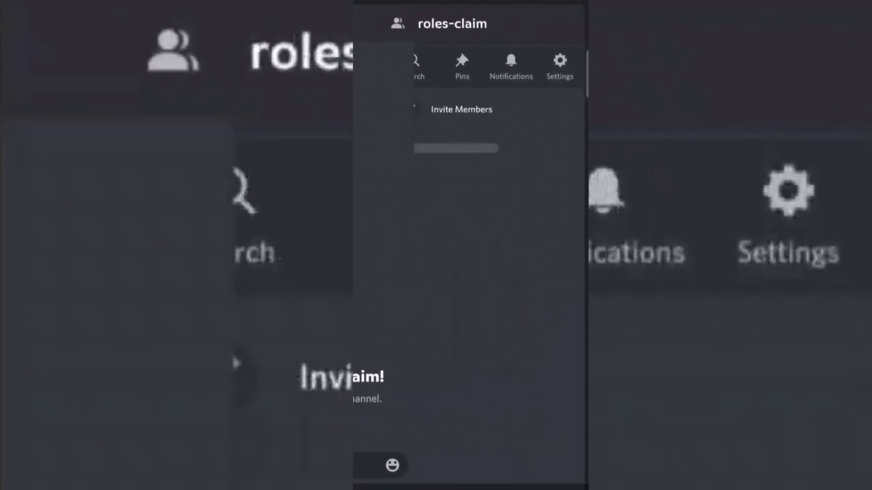
pyautogui.click(559, 67)
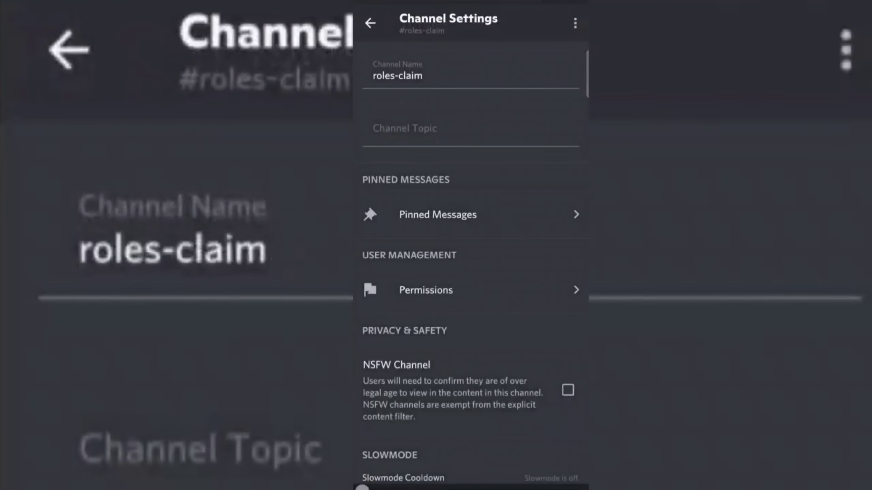
pyautogui.click(426, 291)
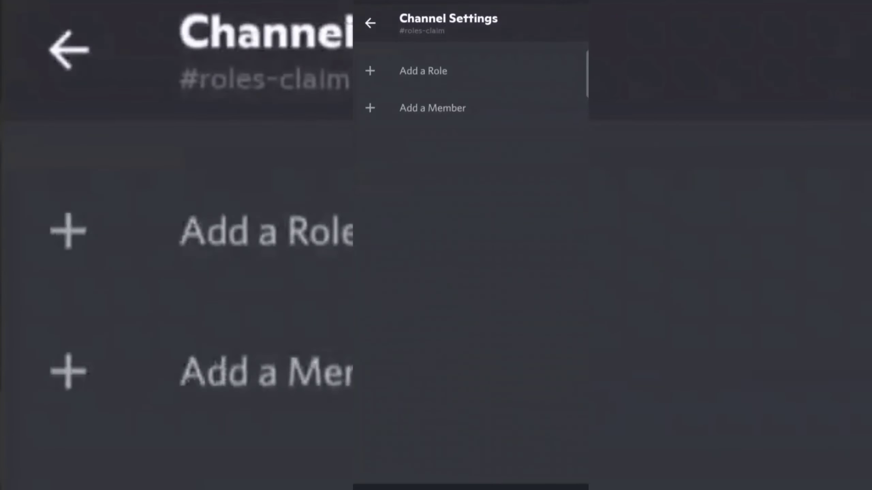
pyautogui.click(423, 70)
pyautogui.click(384, 58)
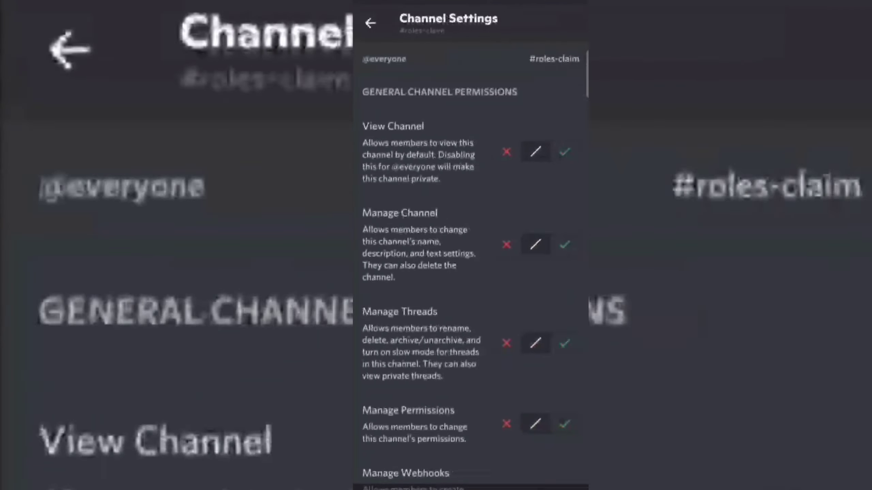
pyautogui.click(565, 151)
pyautogui.scroll(-6, 470, 273)
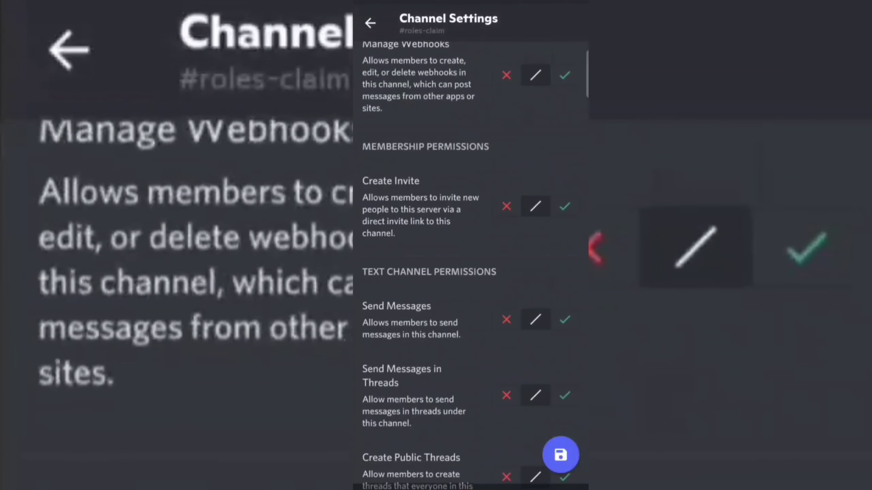
pyautogui.click(507, 320)
pyautogui.scroll(-5, 471, 273)
pyautogui.click(564, 145)
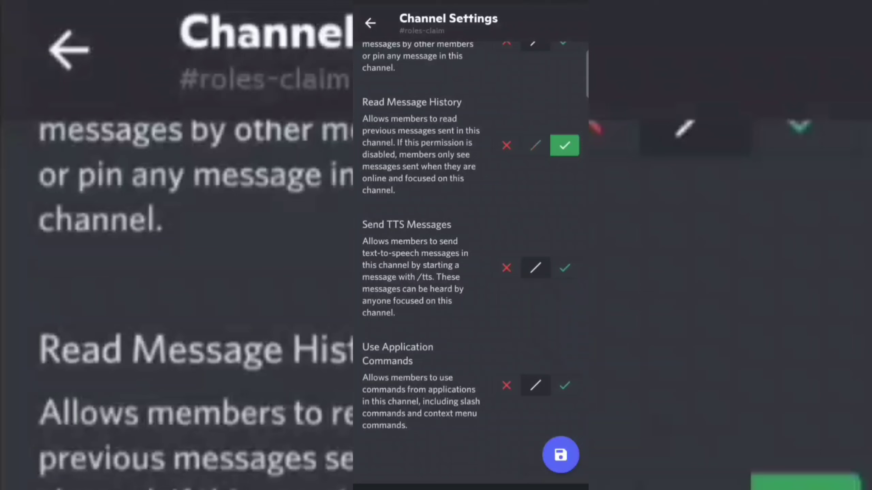
pyautogui.click(560, 455)
pyautogui.click(370, 23)
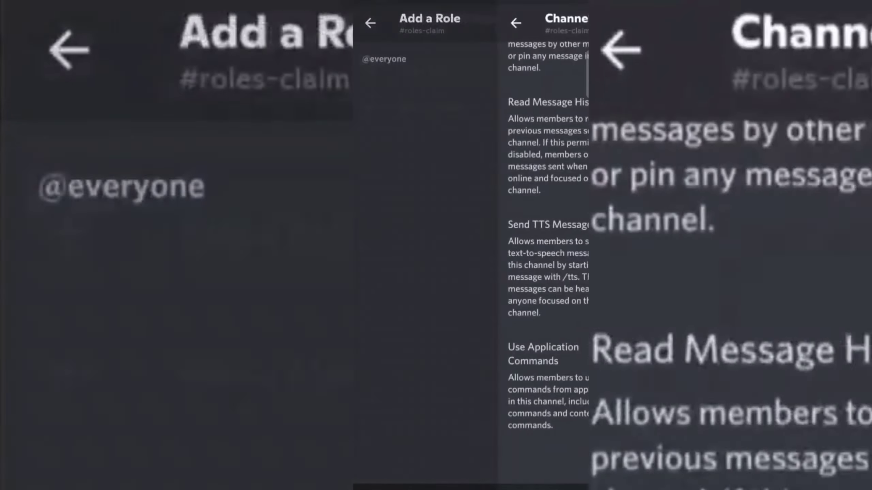
pyautogui.click(371, 22)
pyautogui.click(369, 23)
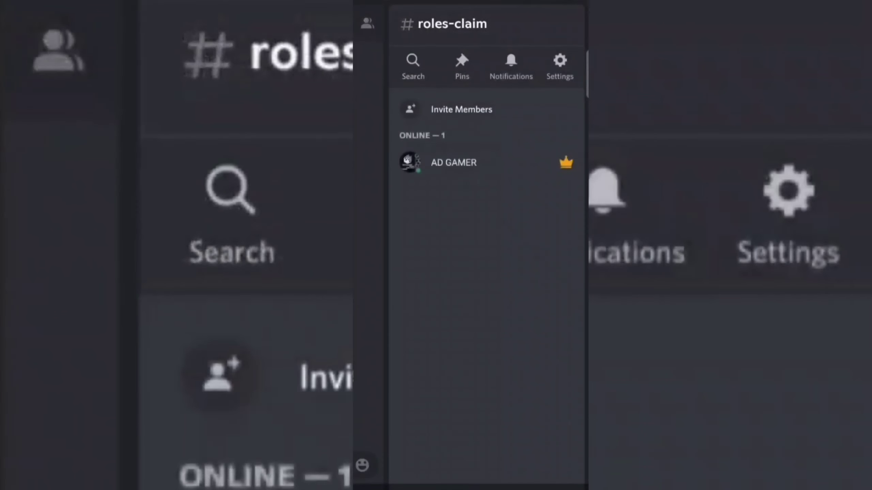
# Go to the Roles page in the server settings
pyautogui.moveTo(382, 272); pyautogui.dragTo(572, 272)
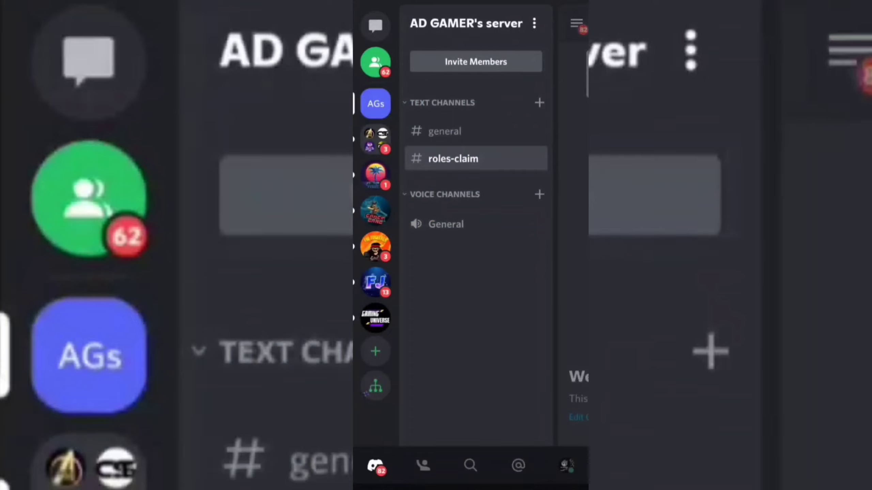
pyautogui.click(466, 24)
pyautogui.click(501, 279)
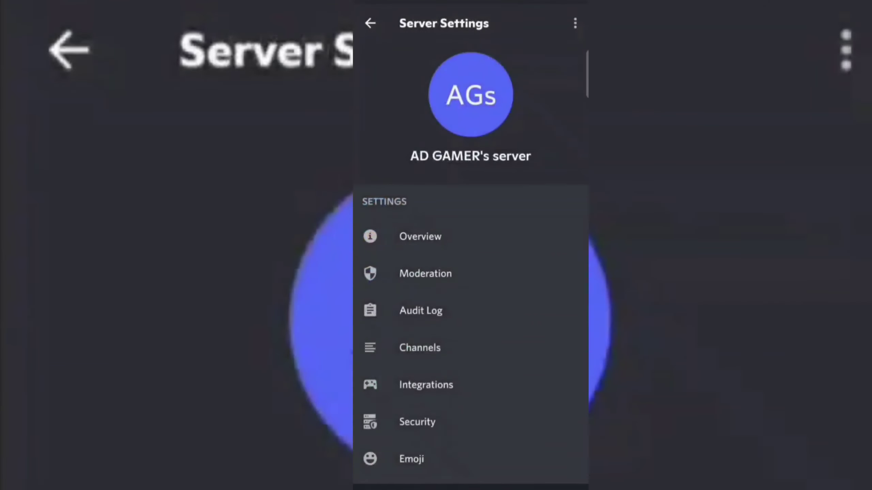
pyautogui.scroll(-5, 471, 272)
pyautogui.click(412, 381)
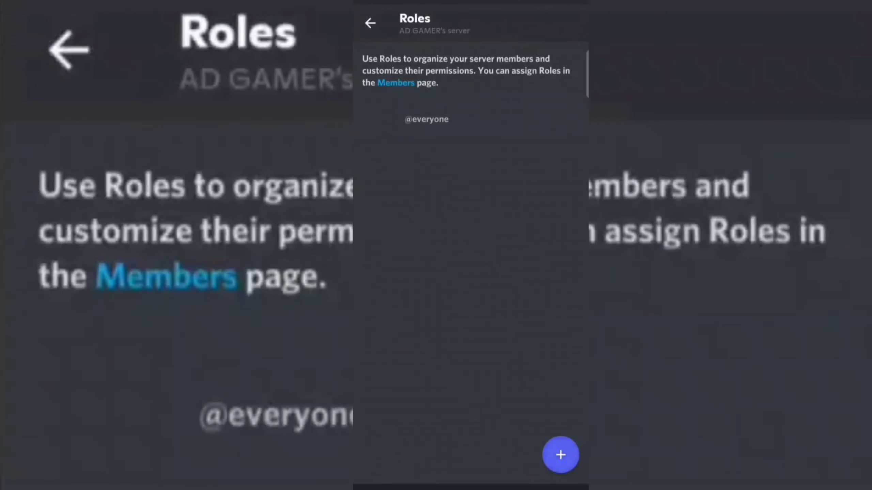
# Add a new role named silver with a grey colour and save it
pyautogui.click(561, 455)
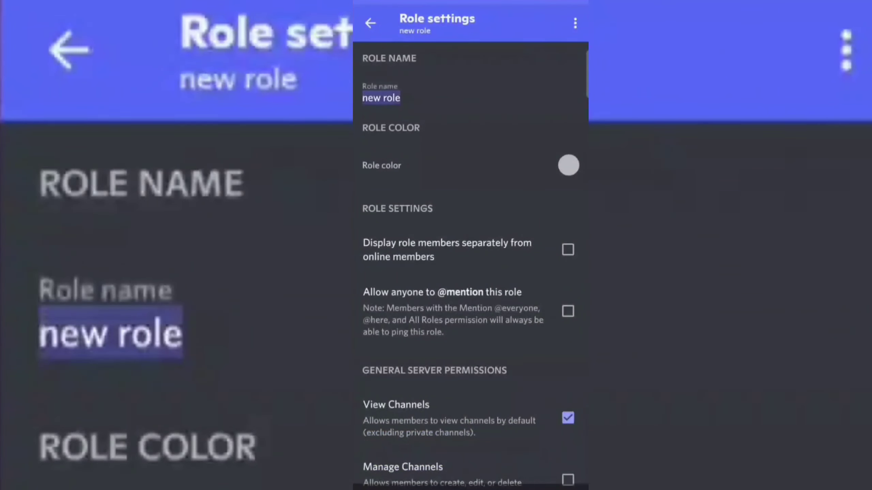
pyautogui.press('BackSpace')
pyautogui.write('sil')
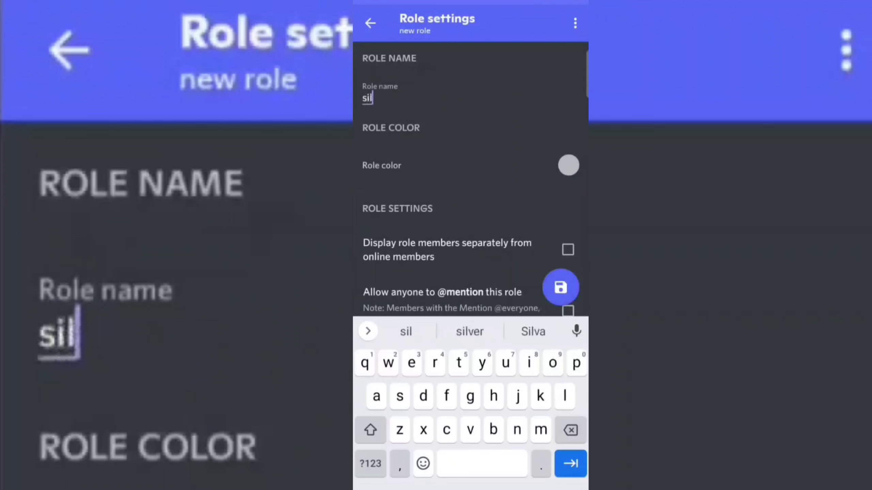
pyautogui.write('ver')
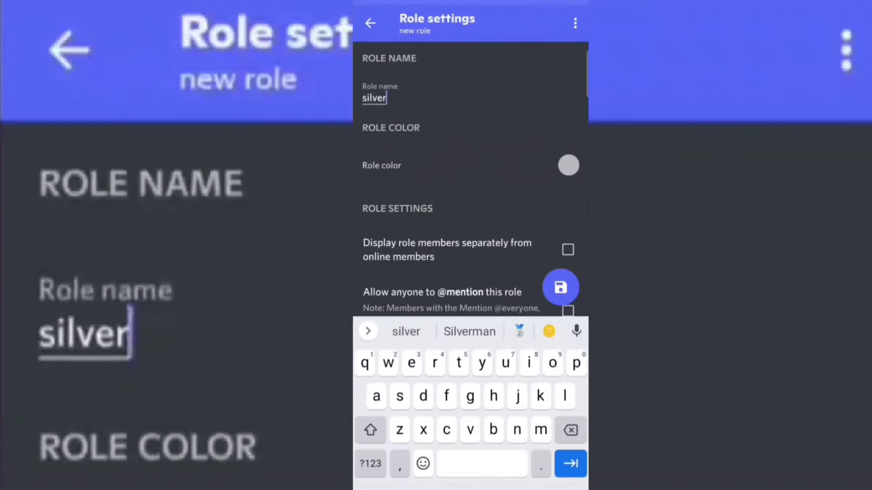
pyautogui.click(568, 166)
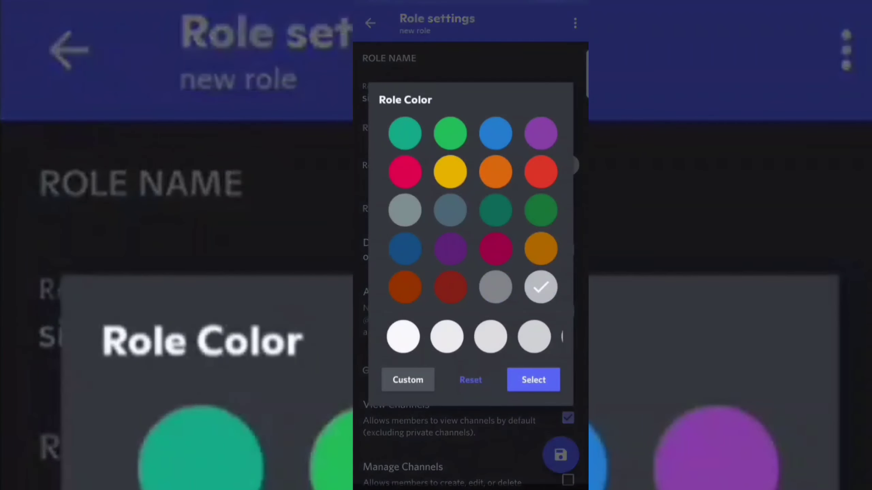
pyautogui.click(496, 287)
pyautogui.click(534, 380)
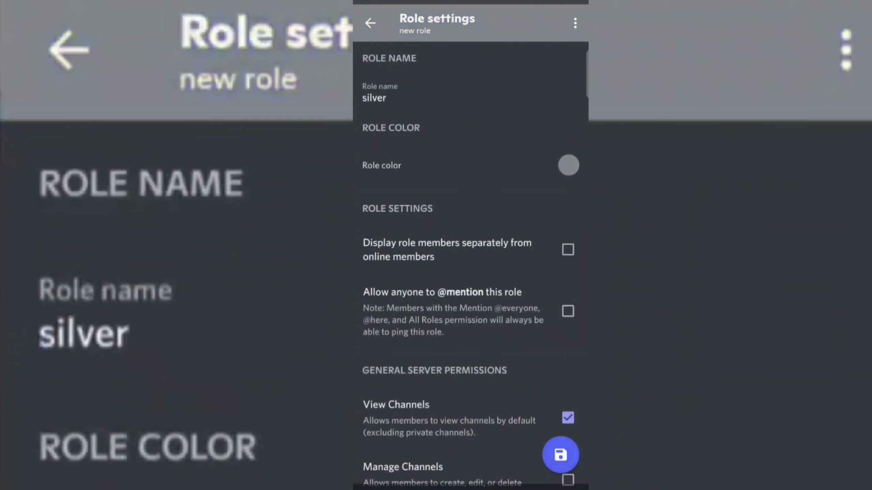
pyautogui.click(561, 455)
# Create and save a yellow role named gold, then add a third new role
pyautogui.click(370, 23)
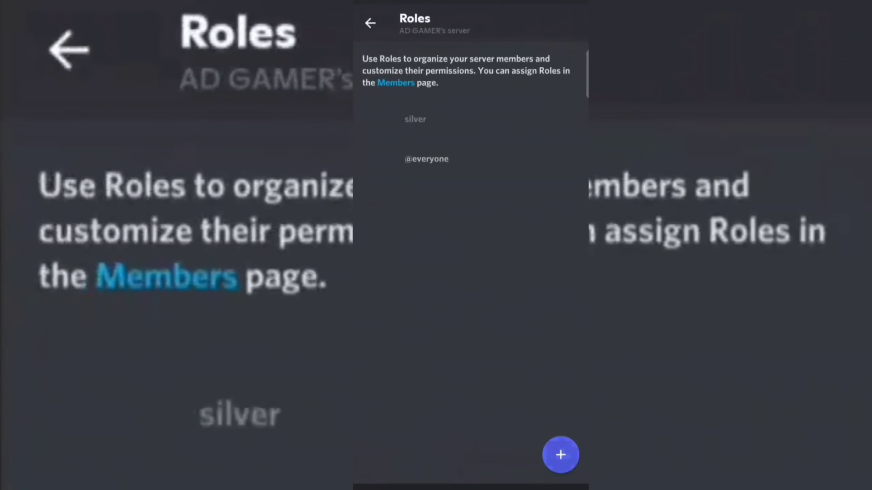
pyautogui.click(560, 455)
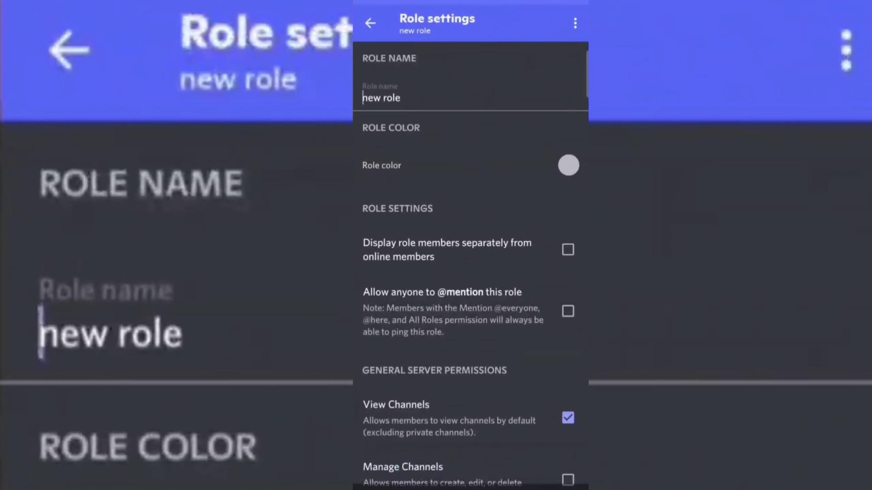
pyautogui.doubleClick(381, 97)
pyautogui.write('g')
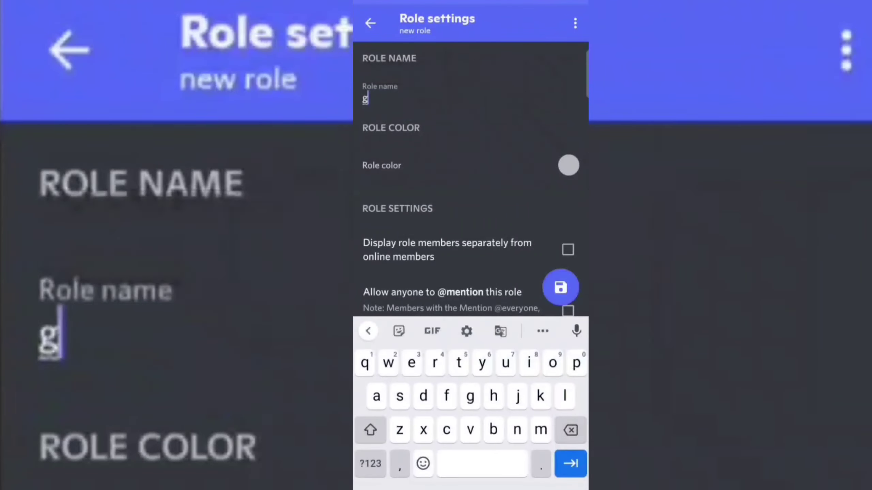
pyautogui.write('old')
pyautogui.click(569, 165)
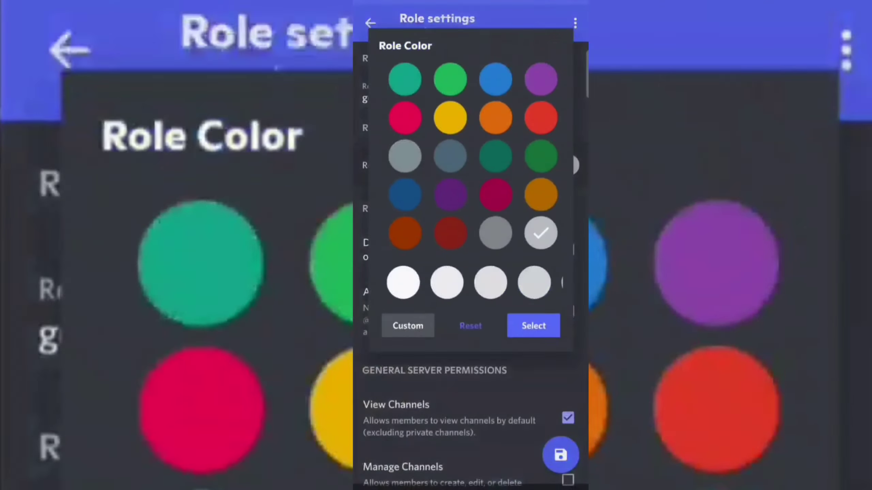
pyautogui.click(534, 380)
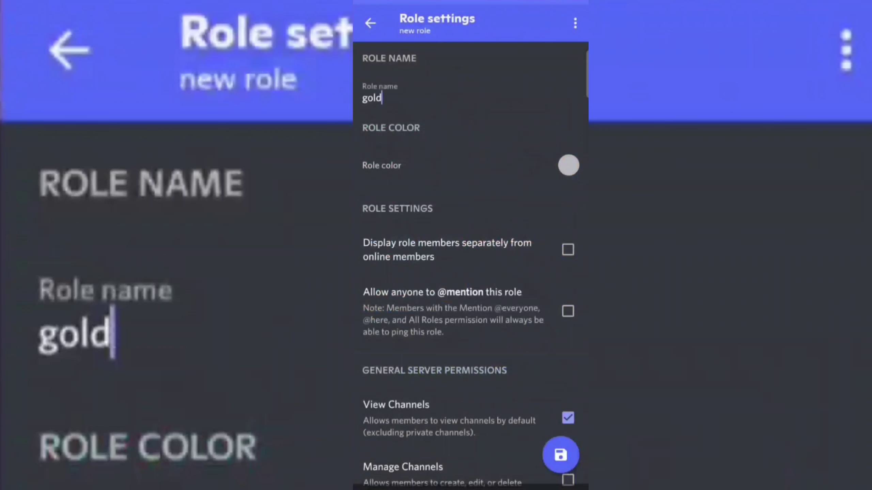
pyautogui.click(560, 455)
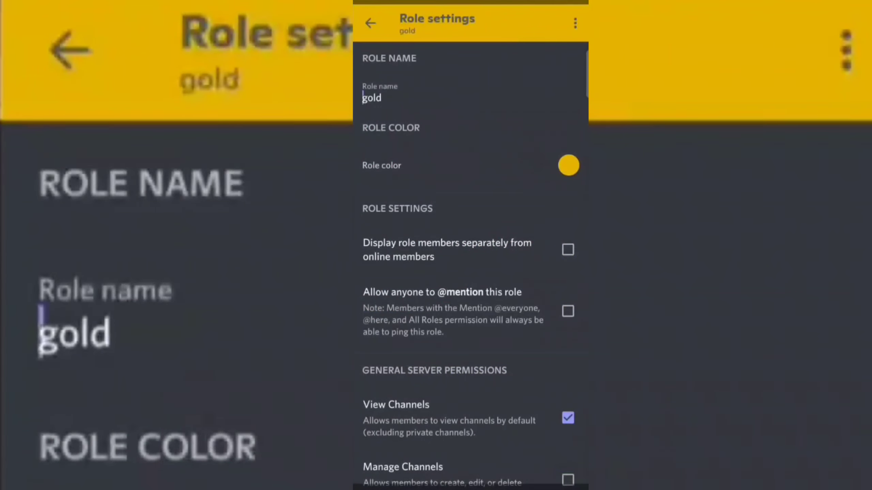
pyautogui.click(370, 23)
pyautogui.click(560, 455)
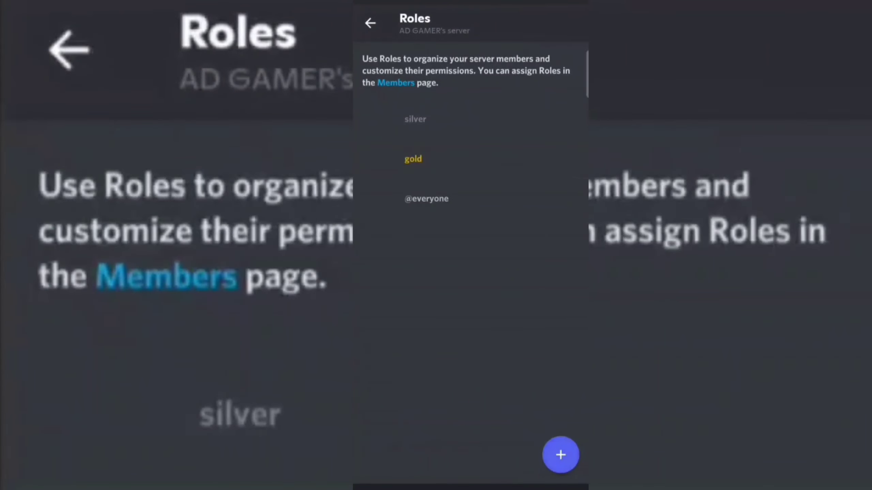
# Rename the new role to elite, give it a red colour, and save it
pyautogui.click(463, 198)
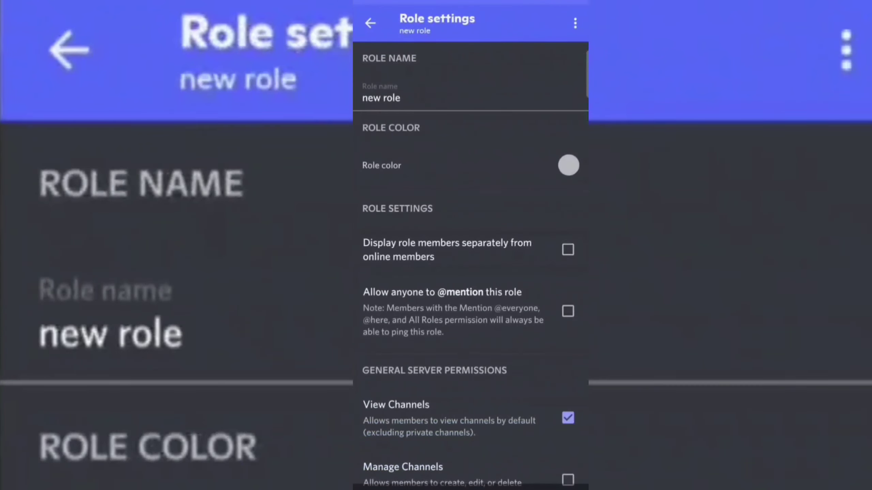
pyautogui.click(399, 98)
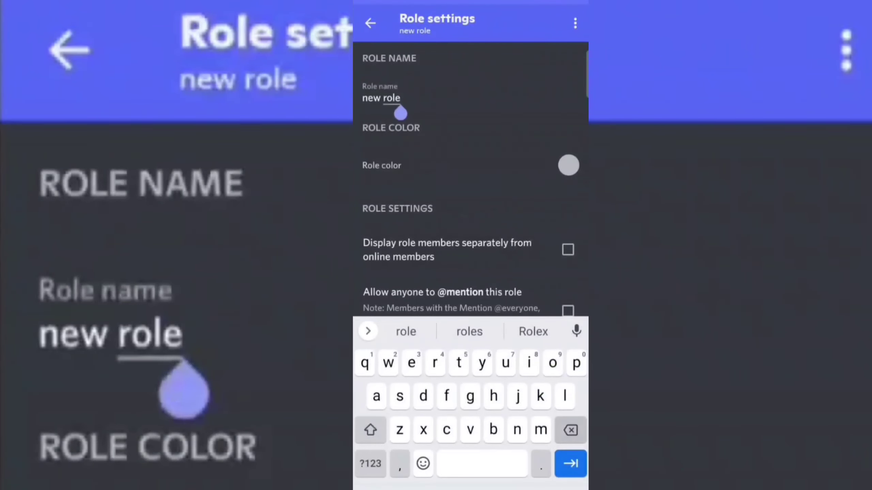
pyautogui.press('BackSpace')
pyautogui.press('BackSpace')
pyautogui.press('BackSpace')
pyautogui.press('BackSpace')
pyautogui.press('BackSpace')
pyautogui.press('BackSpace')
pyautogui.write('eli')
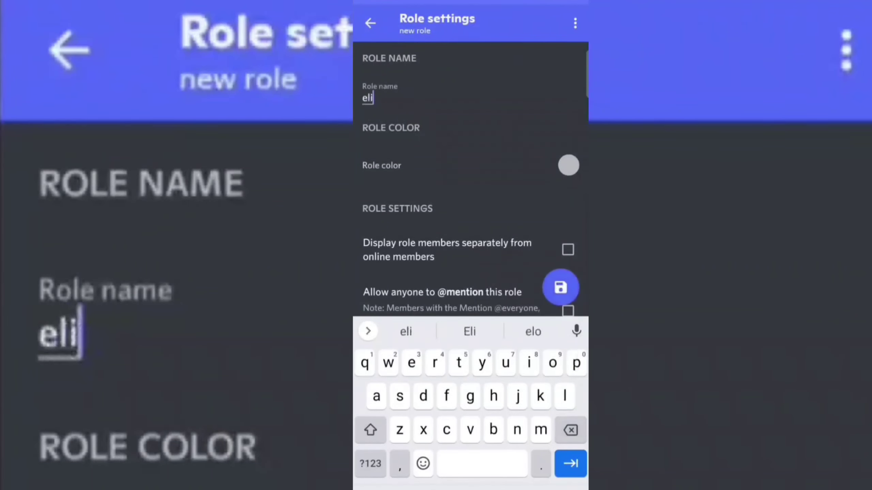
pyautogui.write('te')
pyautogui.click(568, 165)
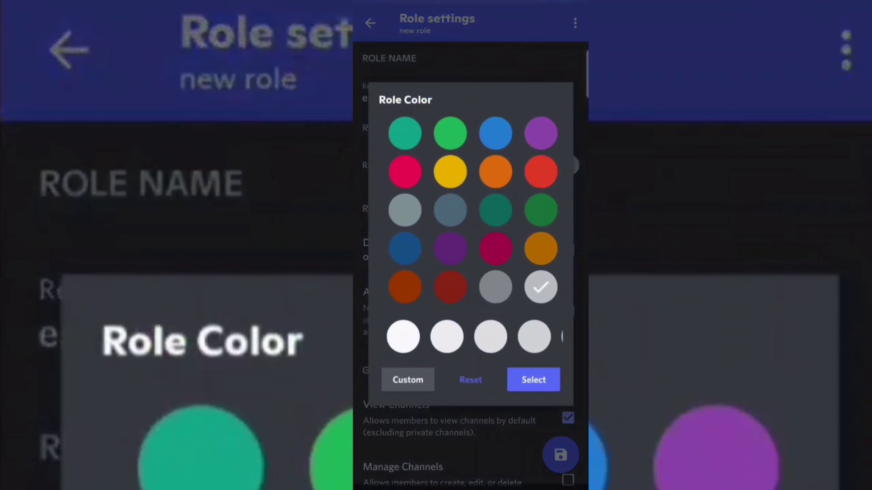
pyautogui.click(540, 171)
pyautogui.click(534, 379)
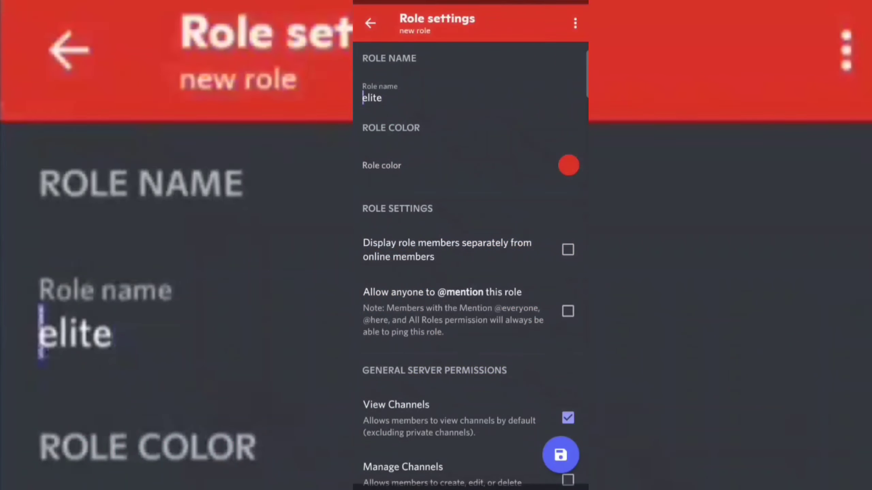
pyautogui.click(560, 456)
# Go back through Roles and Server Settings to AD GAMER's channel list
pyautogui.click(370, 23)
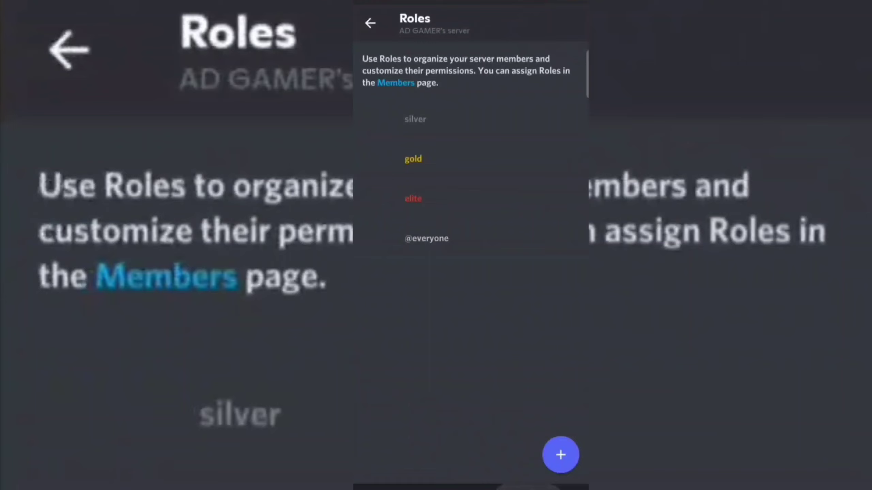
pyautogui.click(370, 22)
pyautogui.click(370, 22)
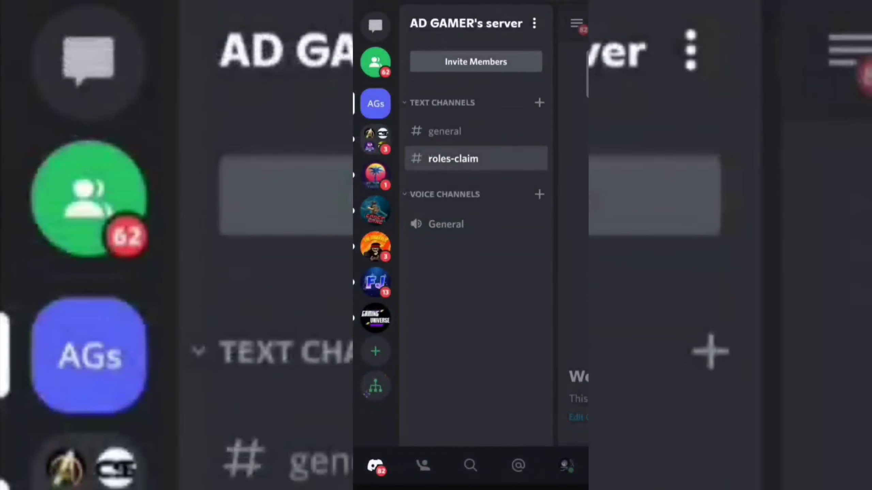
# Leave Discord and launch Chrome from the Google folder
pyautogui.moveTo(470, 485); pyautogui.dragTo(470, 307)
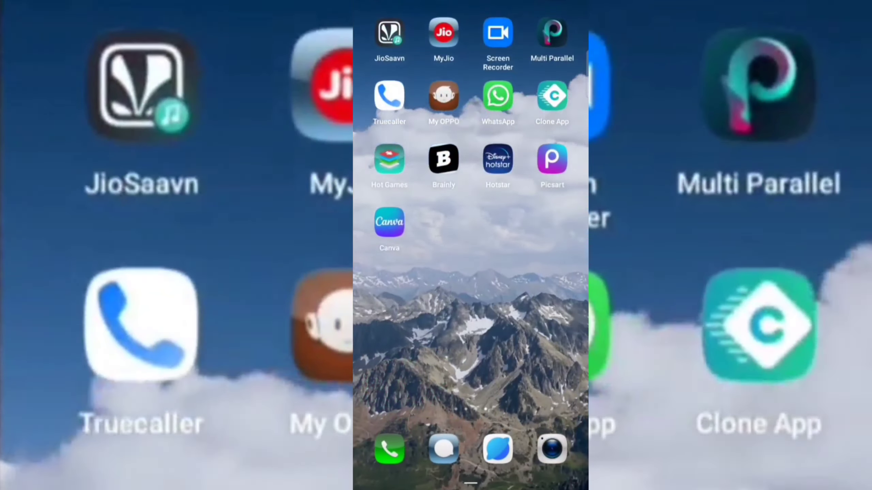
pyautogui.moveTo(382, 272); pyautogui.dragTo(558, 272)
pyautogui.click(552, 349)
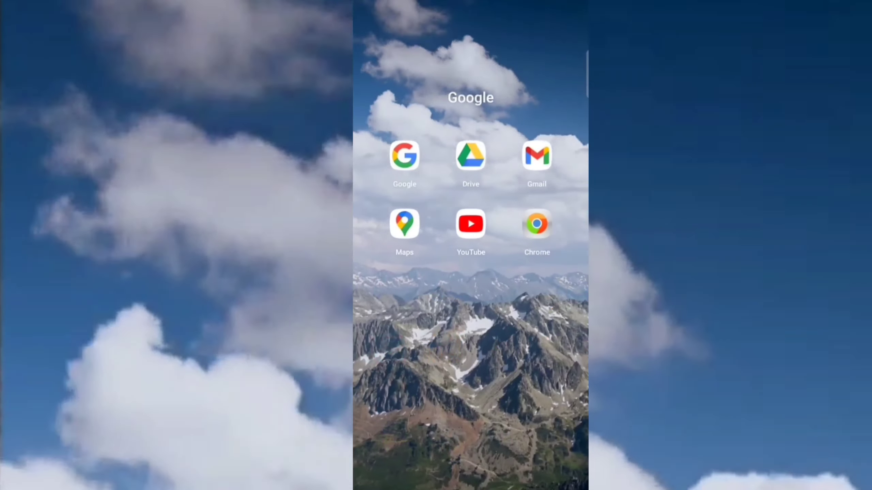
pyautogui.click(536, 224)
# Search 'carl bot discord' and open the Carl-bot dashboard at carl.gg
pyautogui.click(470, 183)
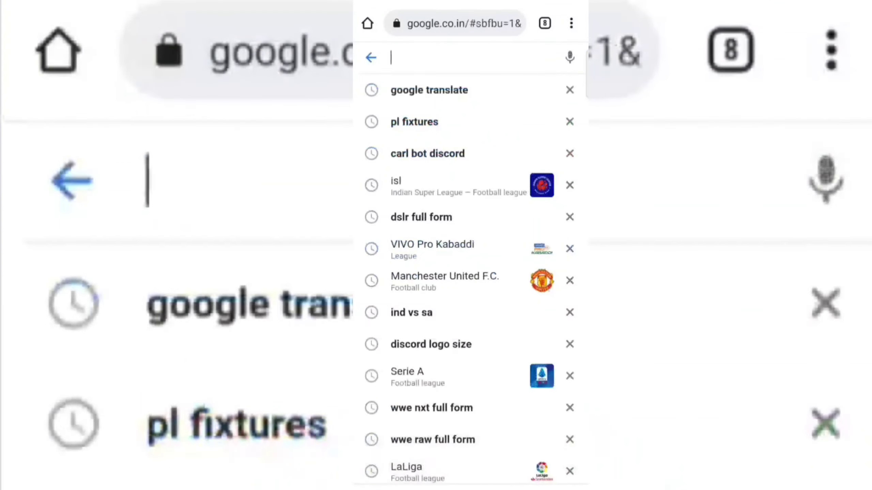
pyautogui.click(427, 153)
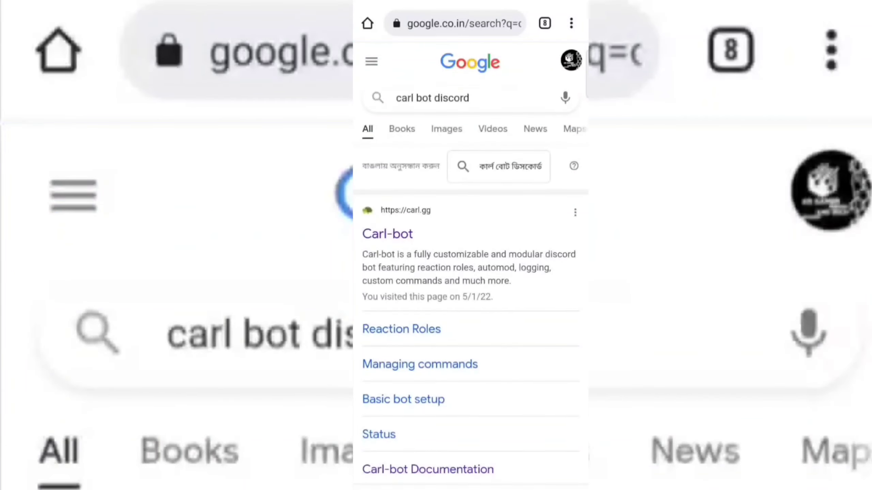
pyautogui.click(387, 234)
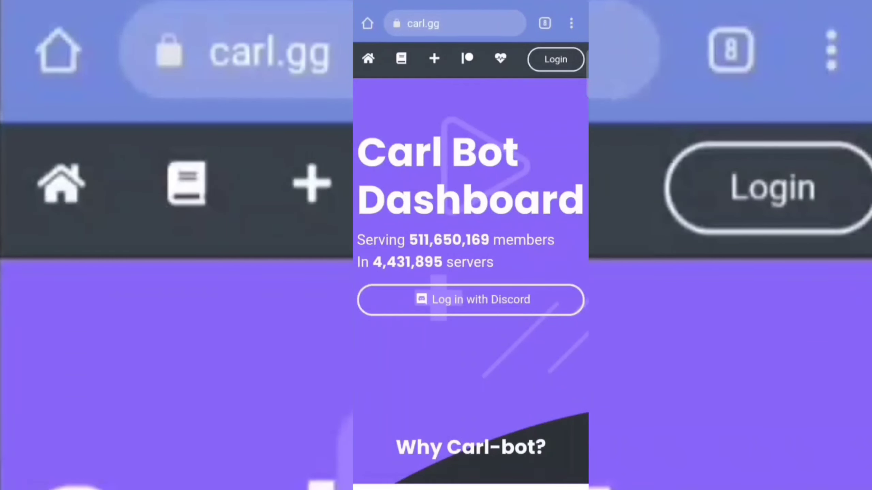
# Log in to the Carl-bot dashboard through Discord and select AD GAMER's server
pyautogui.click(555, 59)
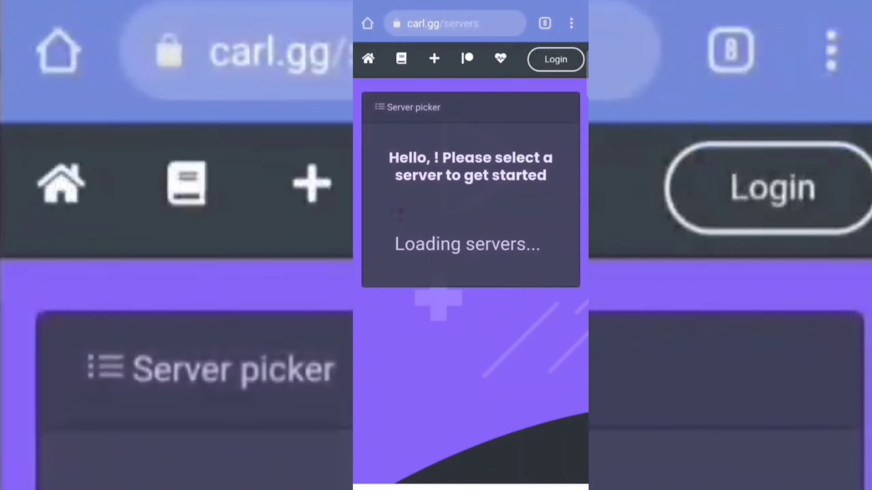
pyautogui.scroll(-3, 470, 273)
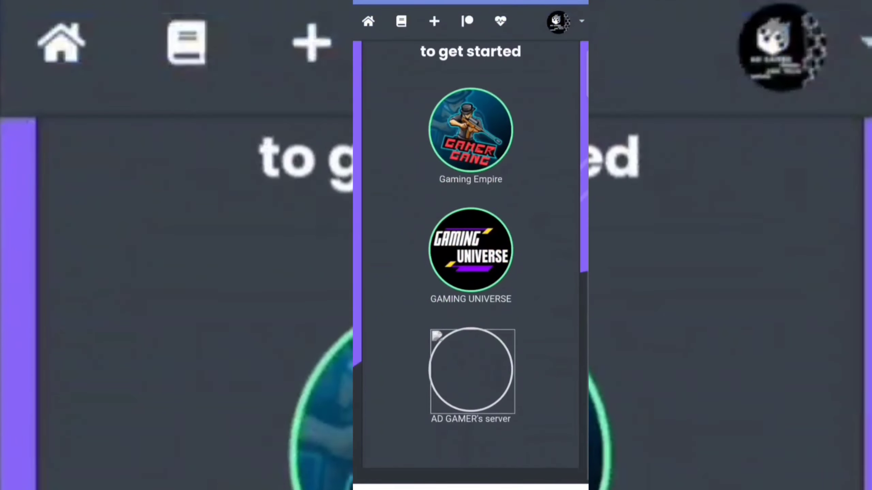
pyautogui.click(471, 369)
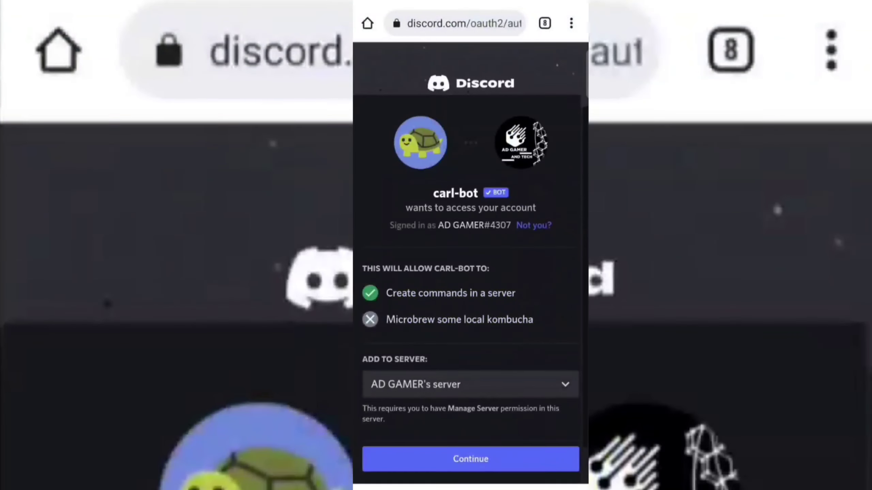
pyautogui.scroll(-1, 471, 273)
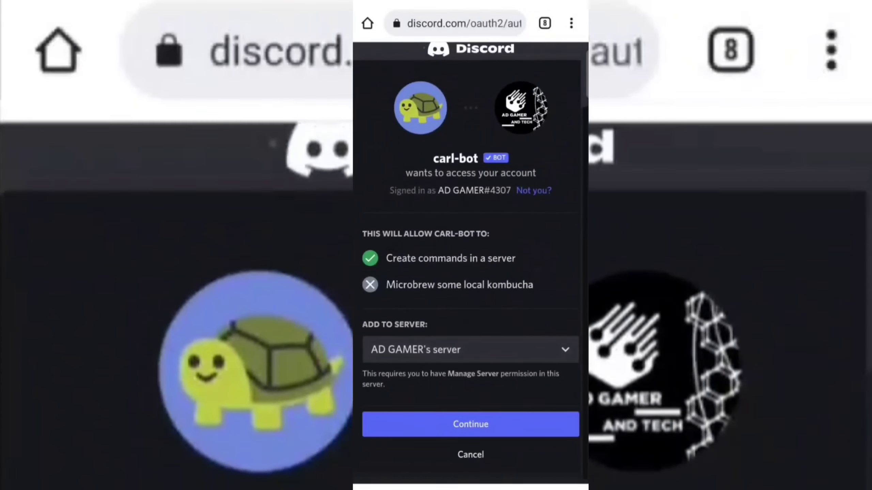
# Authorize carl-bot's requested permissions for AD GAMER's server and pass the hCaptcha check
pyautogui.click(471, 424)
pyautogui.scroll(-2, 471, 272)
pyautogui.scroll(-5, 471, 273)
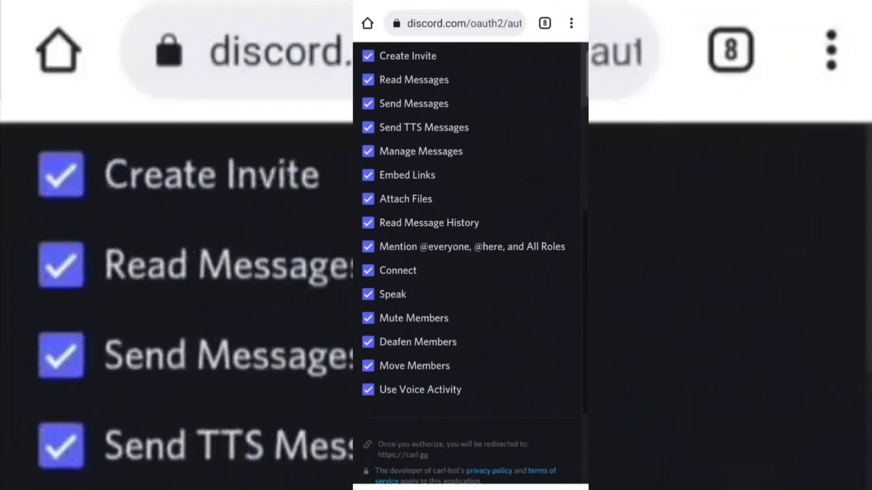
pyautogui.scroll(-2, 470, 273)
pyautogui.scroll(-3, 471, 273)
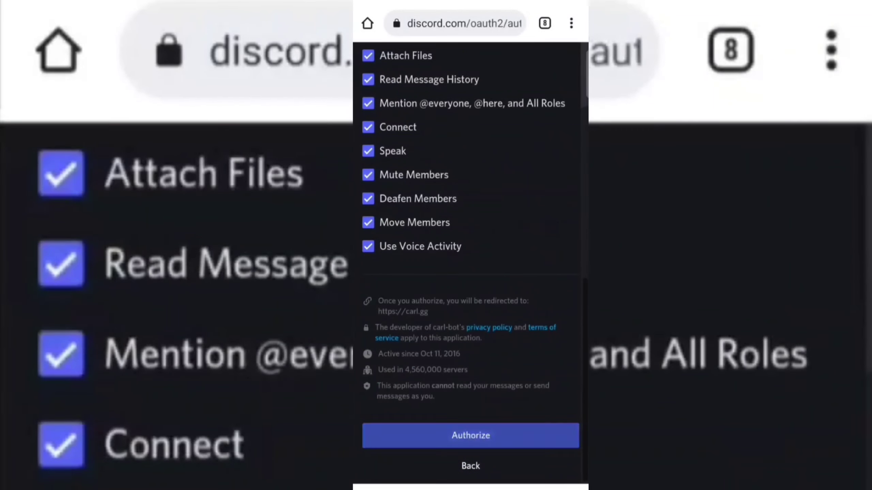
pyautogui.click(471, 435)
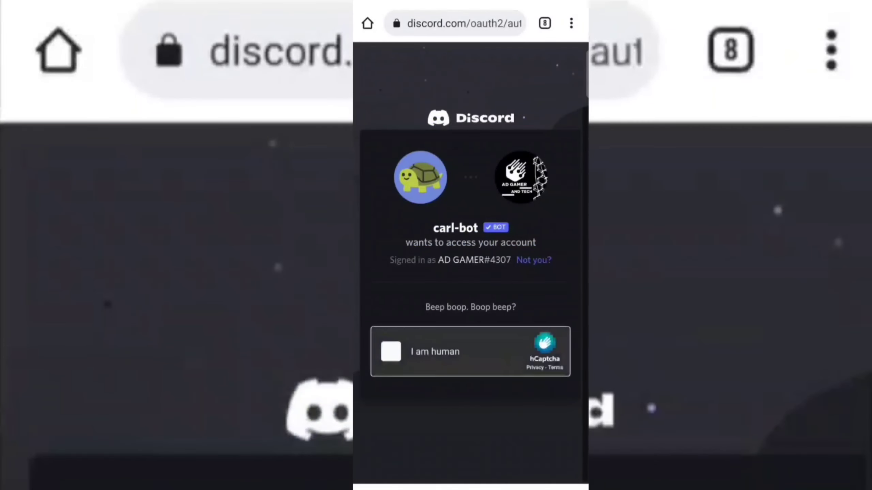
pyautogui.click(391, 352)
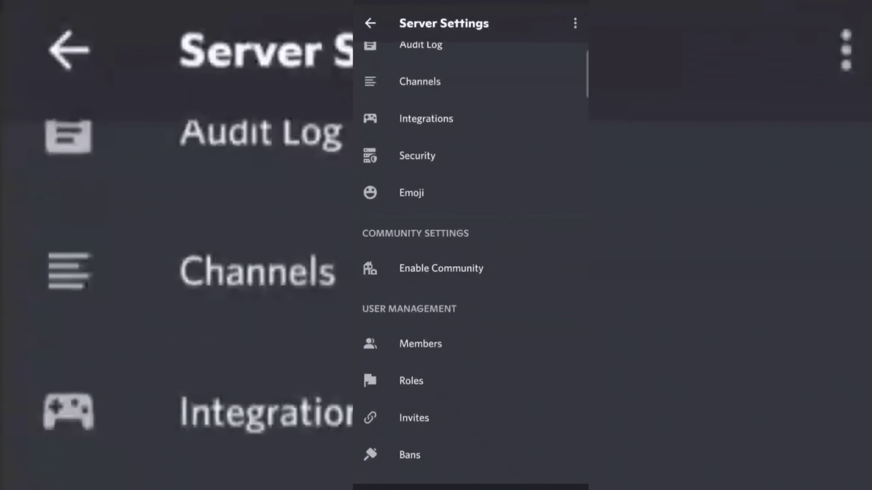
# Drag the carl-bot role above silver, gold and elite, then exit back to the channels
pyautogui.click(410, 381)
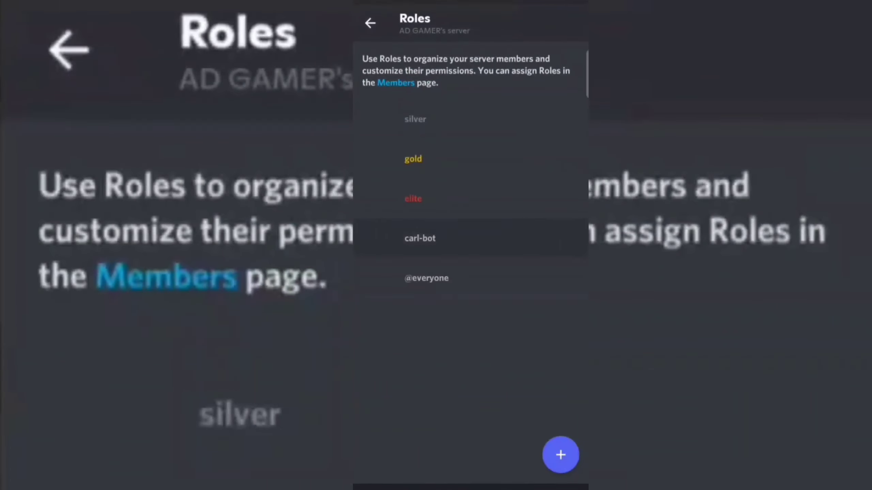
pyautogui.moveTo(419, 238); pyautogui.dragTo(420, 119)
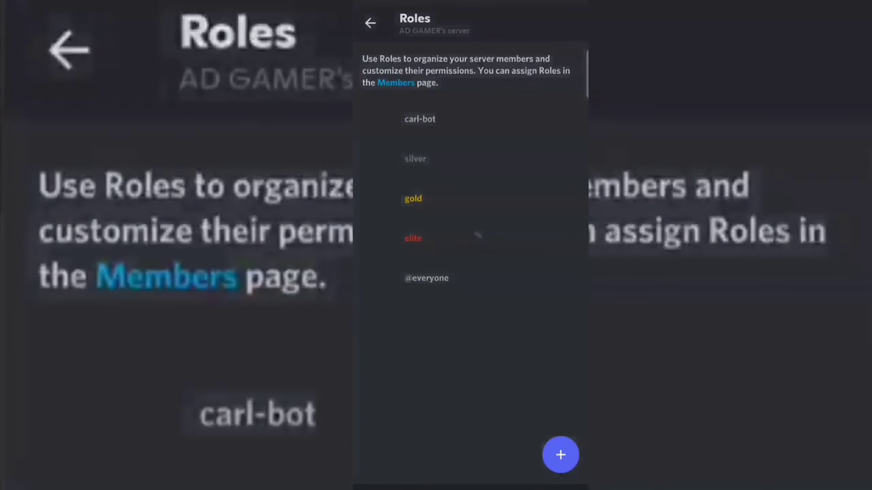
pyautogui.press('Escape')
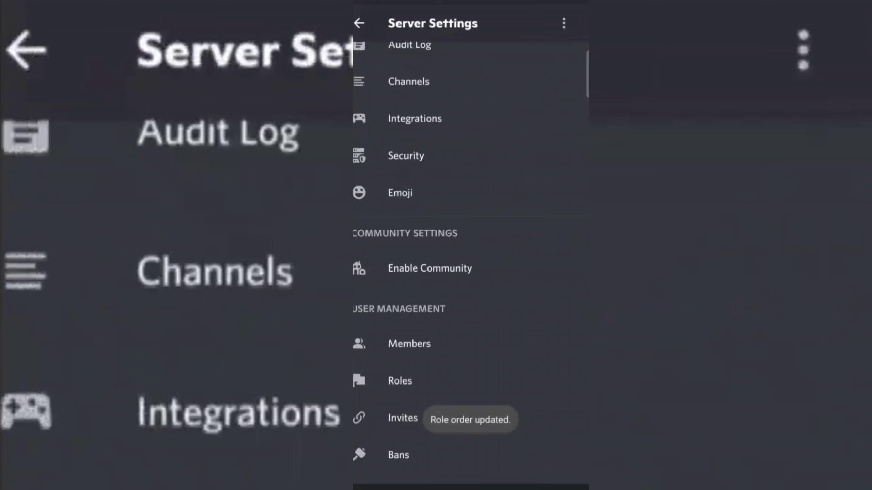
pyautogui.press('Escape')
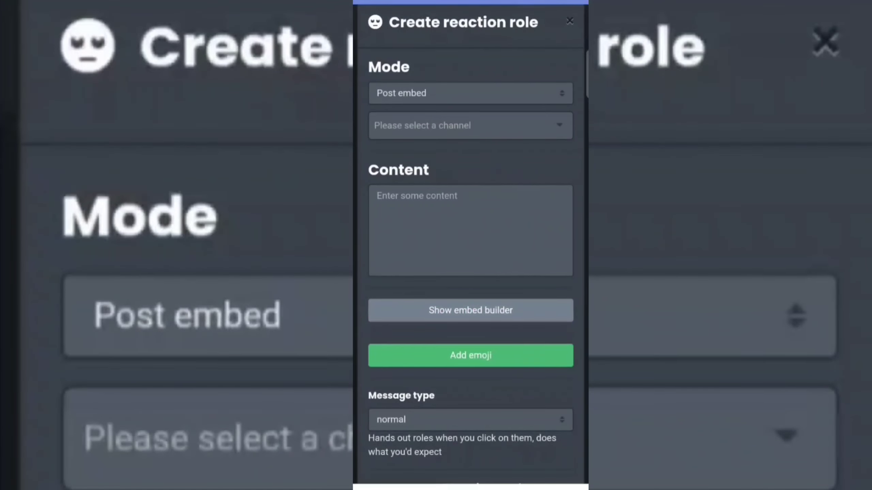
pyautogui.click(470, 230)
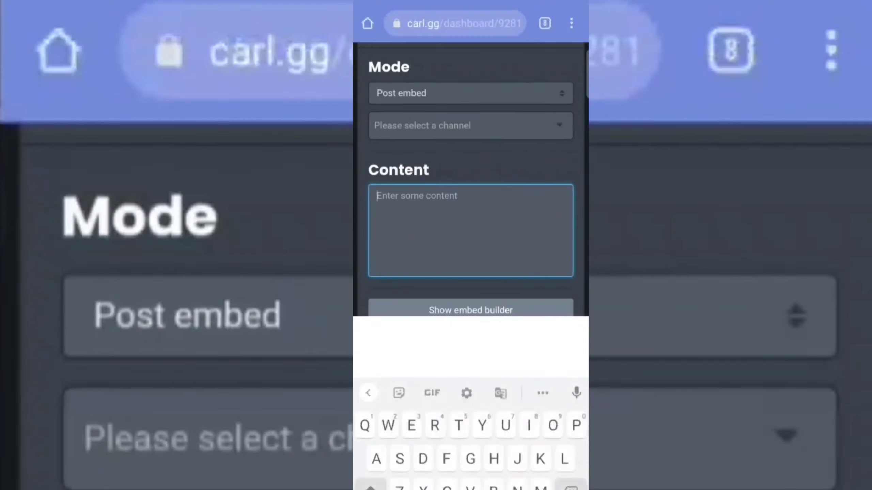
pyautogui.click(370, 463)
pyautogui.write('@e')
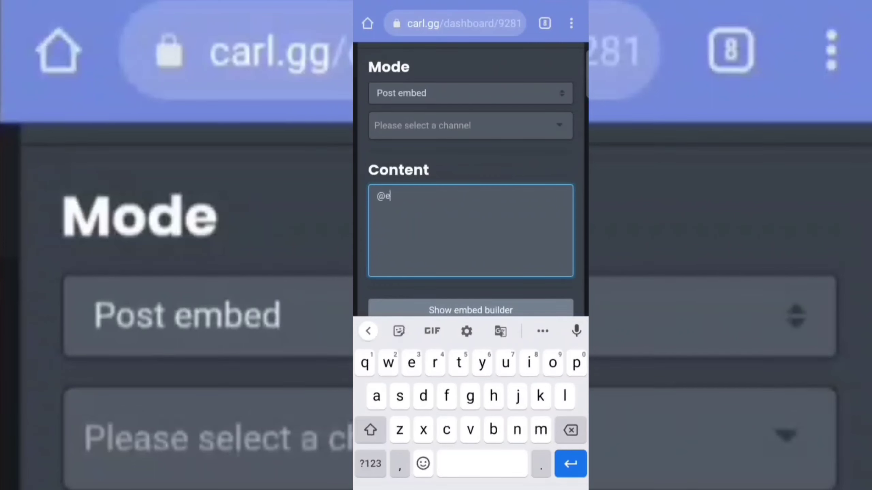
pyautogui.write('veryon')
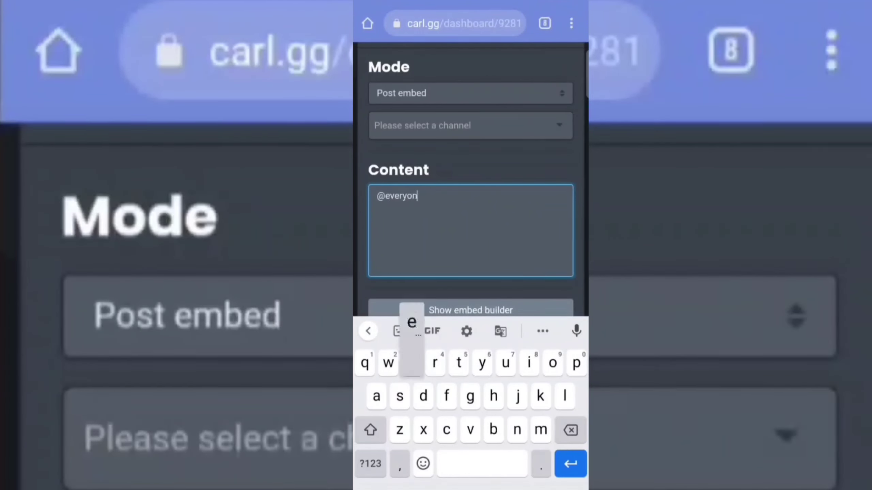
pyautogui.write('e')
pyautogui.press('Return')
pyautogui.write('Ple')
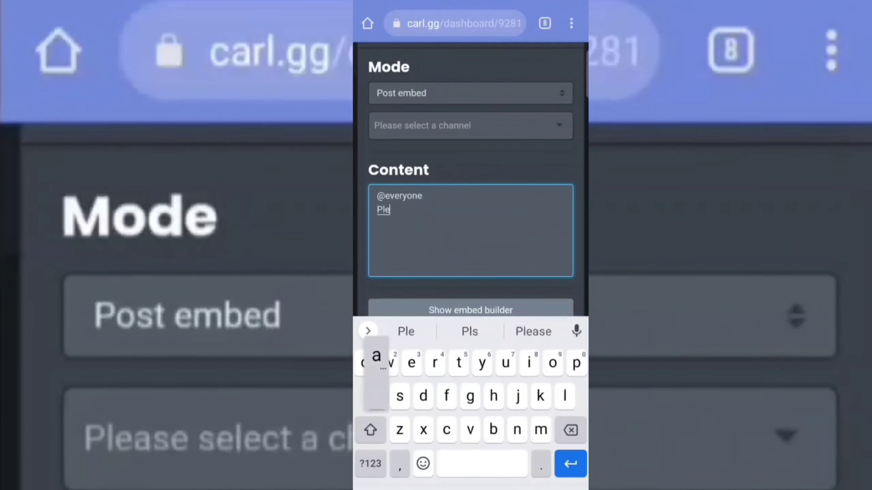
pyautogui.write('ase rea')
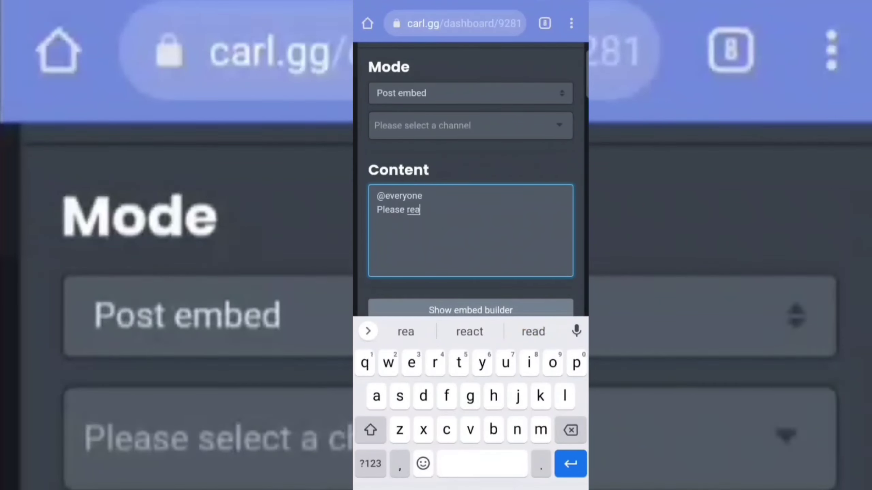
pyautogui.write('ct to t')
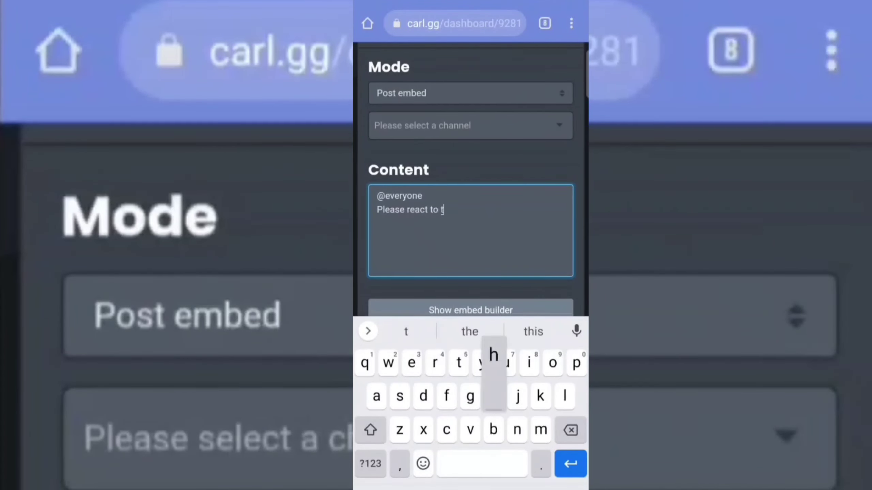
pyautogui.write('he role')
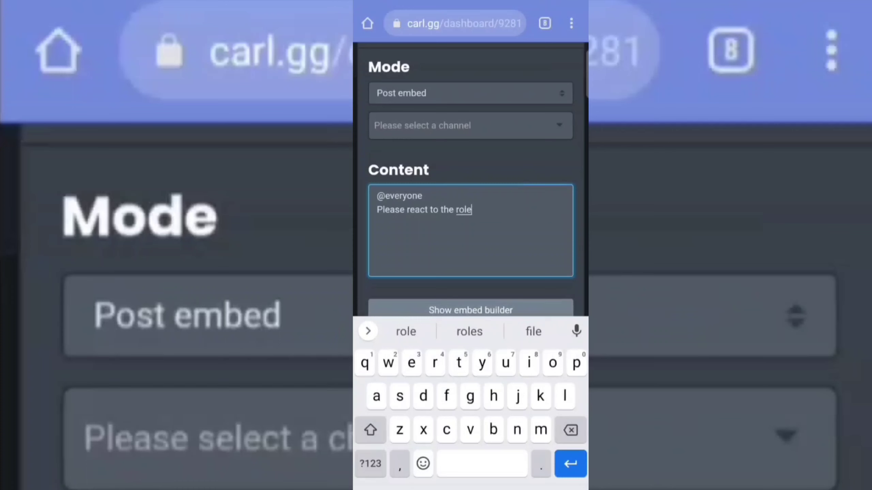
pyautogui.click(470, 126)
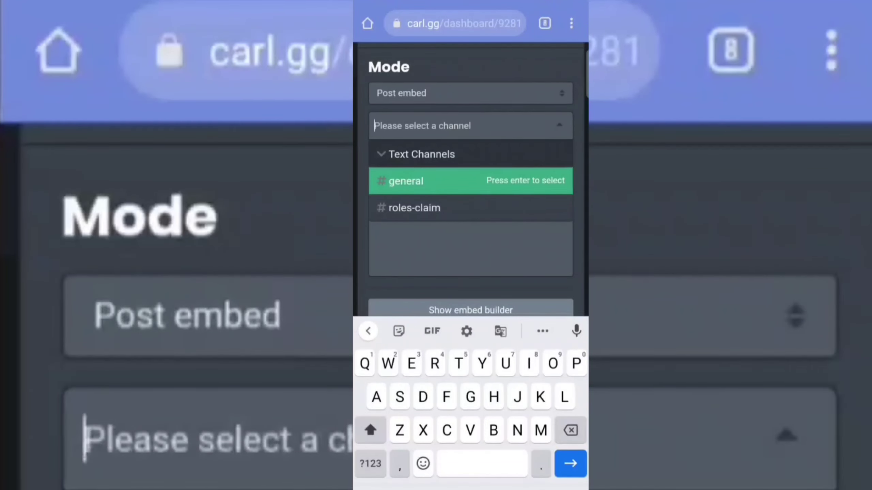
pyautogui.click(414, 208)
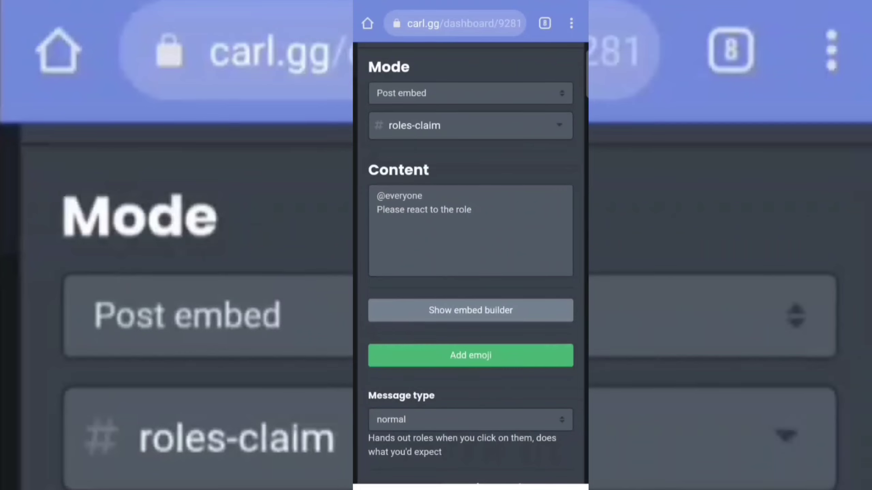
# In the Carl-bot embed builder, set the embed colour to orange
pyautogui.click(470, 310)
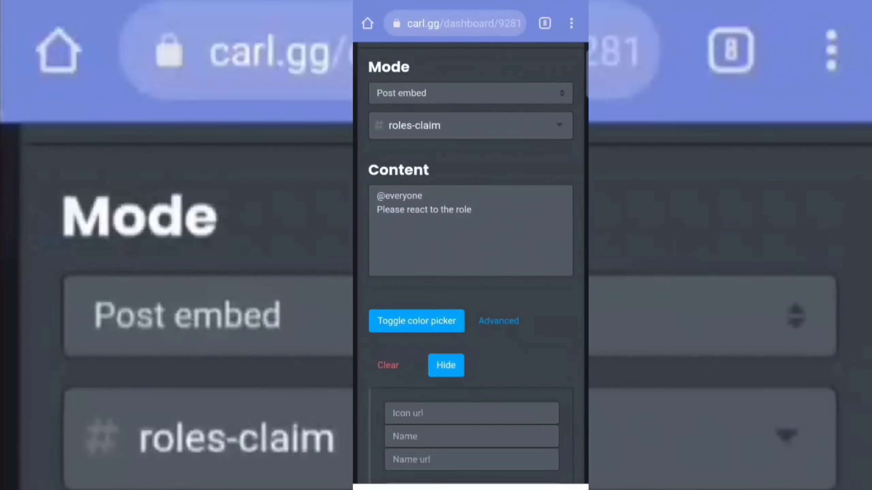
pyautogui.click(417, 321)
pyautogui.scroll(-3, 471, 273)
pyautogui.scroll(-3, 471, 273)
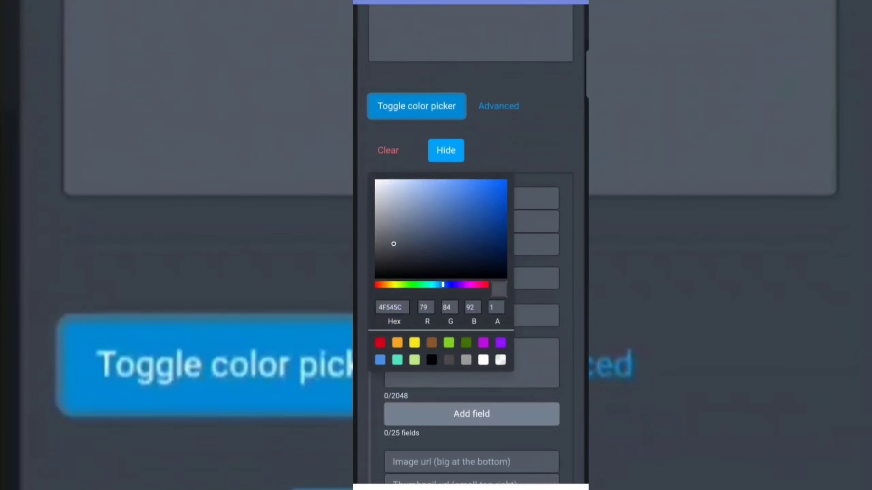
pyautogui.click(397, 342)
pyautogui.click(416, 106)
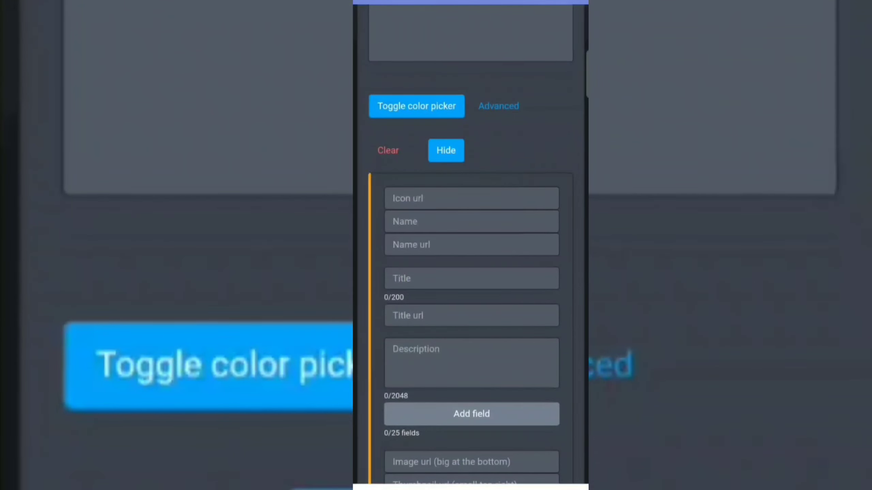
pyautogui.scroll(-2, 470, 273)
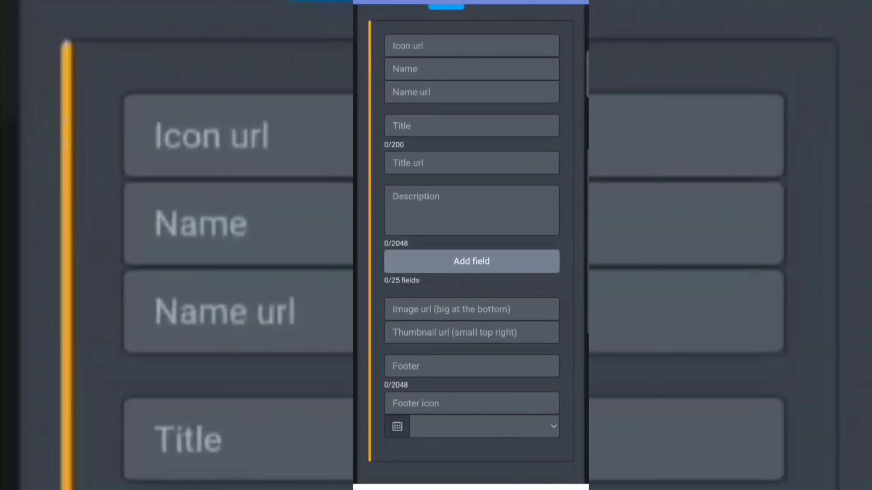
# Write the embed description with keycap emojis: 1 Silver, 2 Gold, 3 Elite on separate lines
pyautogui.click(471, 285)
pyautogui.click(423, 464)
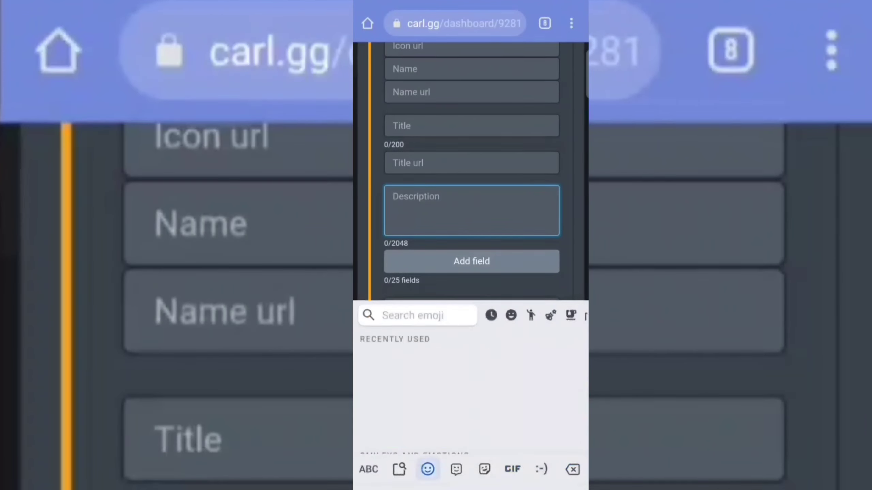
pyautogui.write('1️⃣2️⃣')
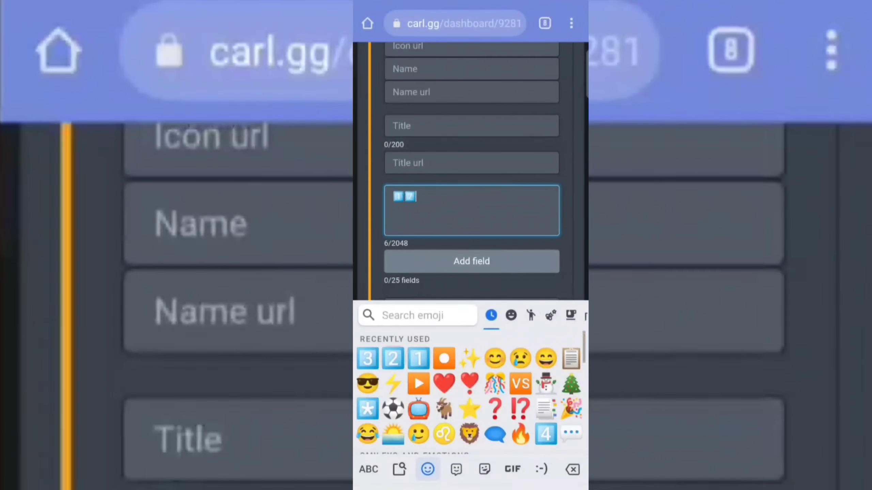
pyautogui.write('3️⃣')
pyautogui.click(369, 469)
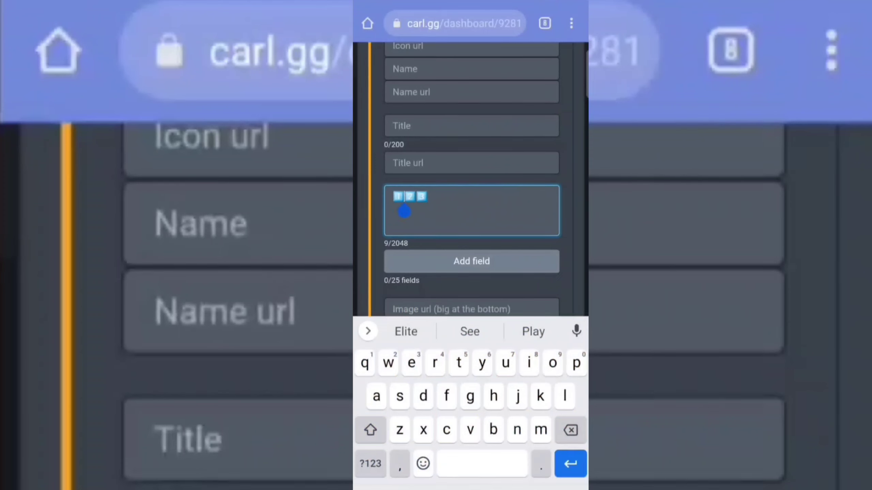
pyautogui.click(404, 212)
pyautogui.press('Return')
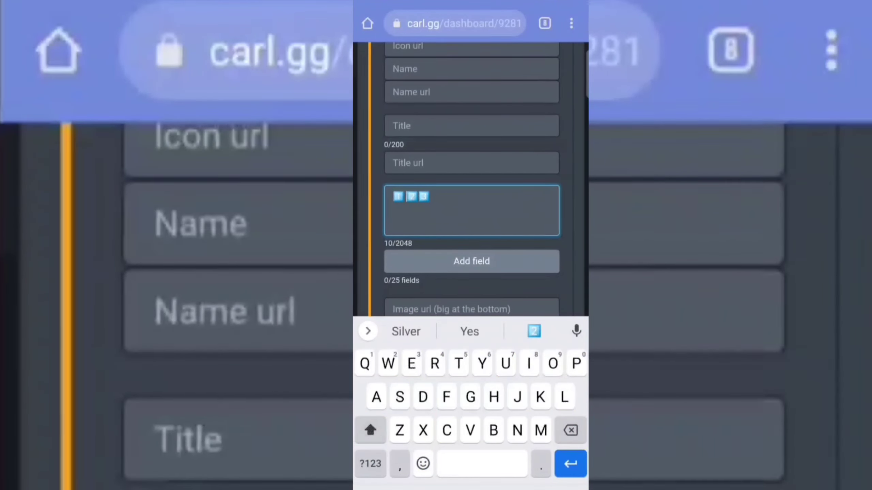
pyautogui.write('Silver')
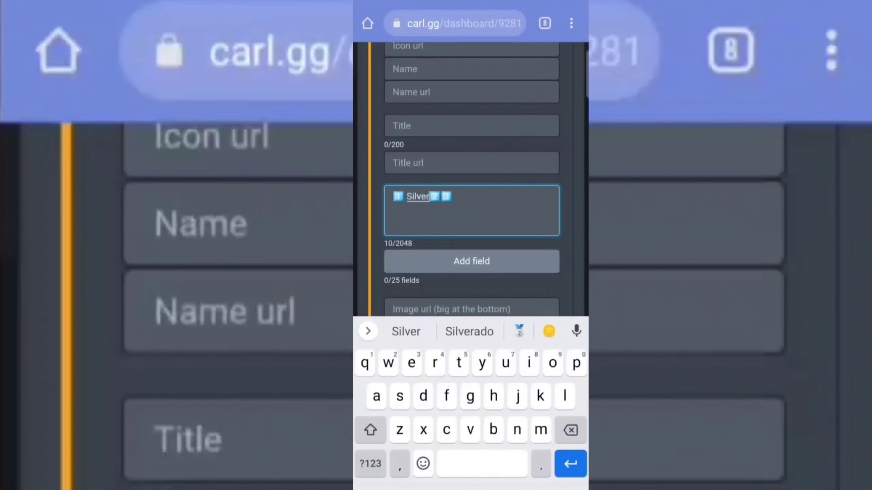
pyautogui.press('Return')
pyautogui.click(404, 212)
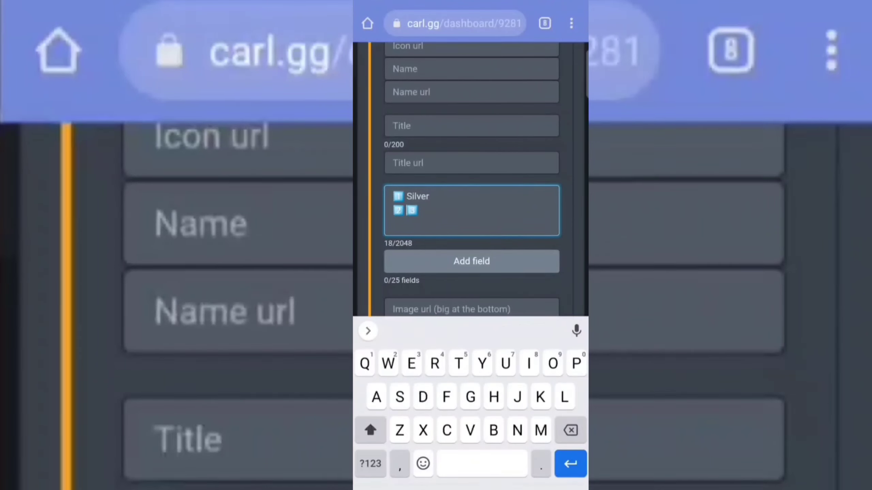
pyautogui.write('Gold')
pyautogui.press('Return')
pyautogui.write('E')
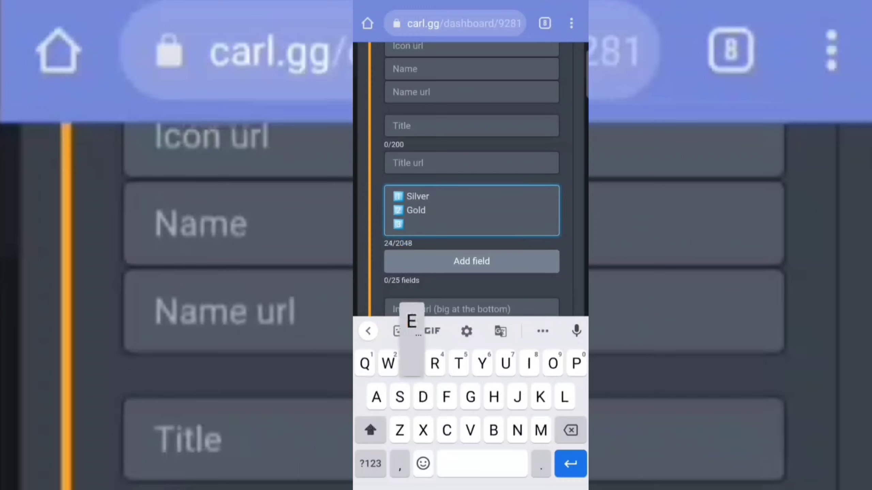
pyautogui.write('lite')
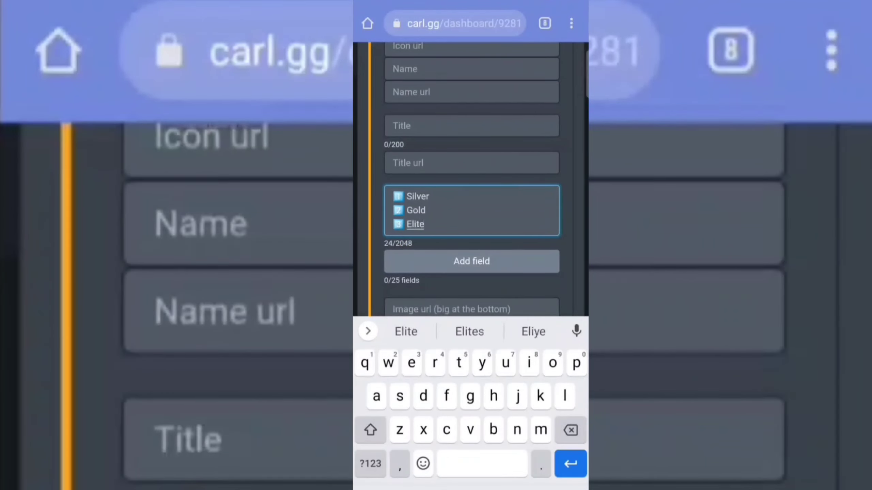
pyautogui.press('Escape')
pyautogui.scroll(-5, 470, 273)
pyautogui.scroll(-5, 470, 273)
pyautogui.scroll(-5, 470, 272)
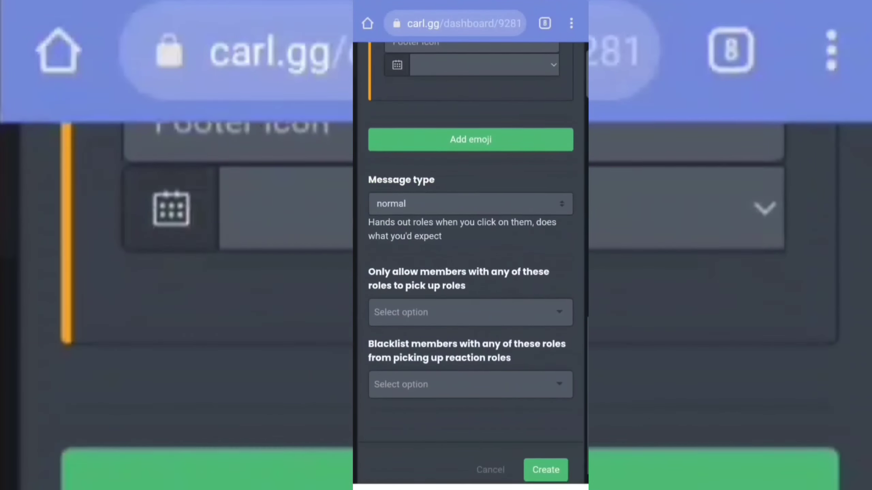
# Add reaction 1️⃣ for the silver role and 2️⃣ for the gold role
pyautogui.click(470, 139)
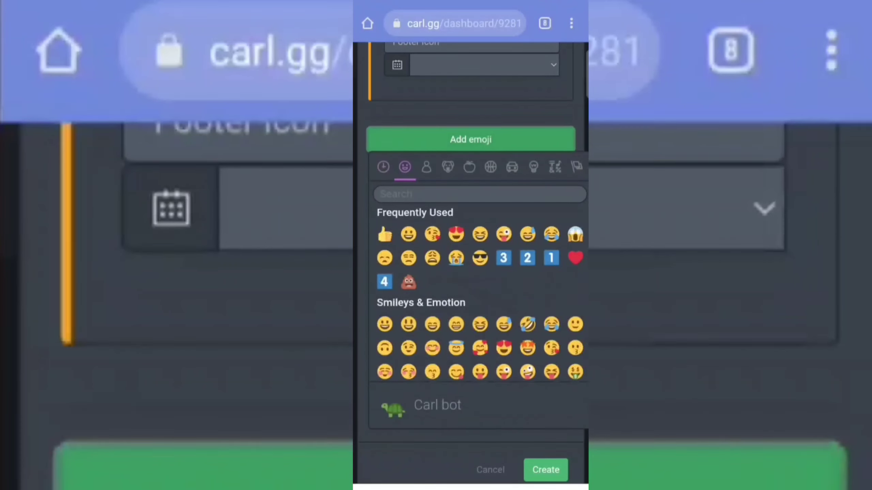
pyautogui.click(551, 258)
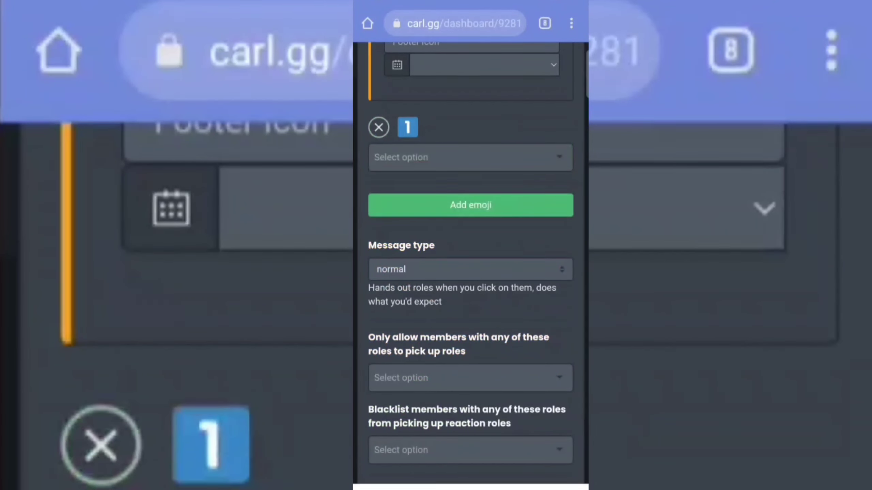
pyautogui.click(470, 158)
pyautogui.click(389, 236)
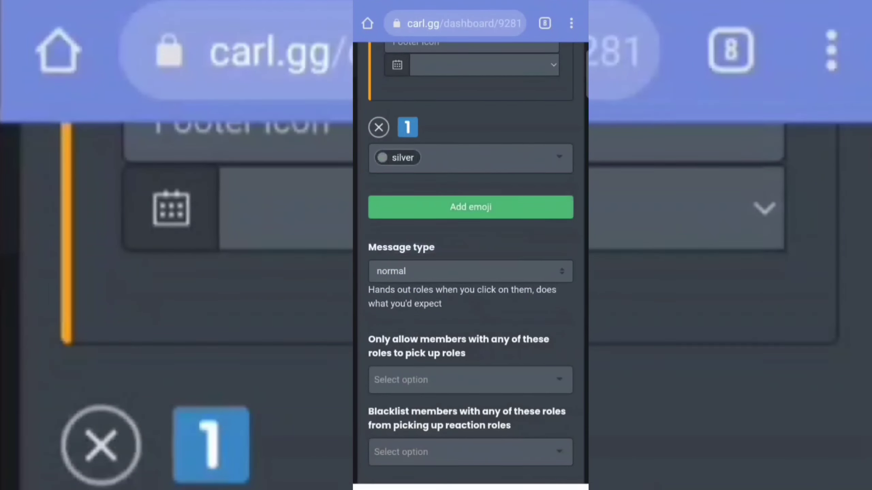
pyautogui.click(470, 207)
pyautogui.click(525, 325)
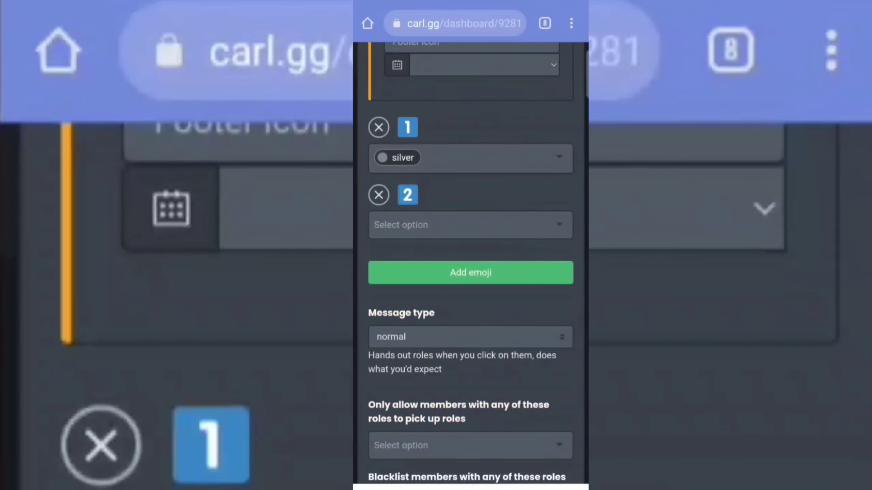
pyautogui.click(470, 225)
pyautogui.click(386, 280)
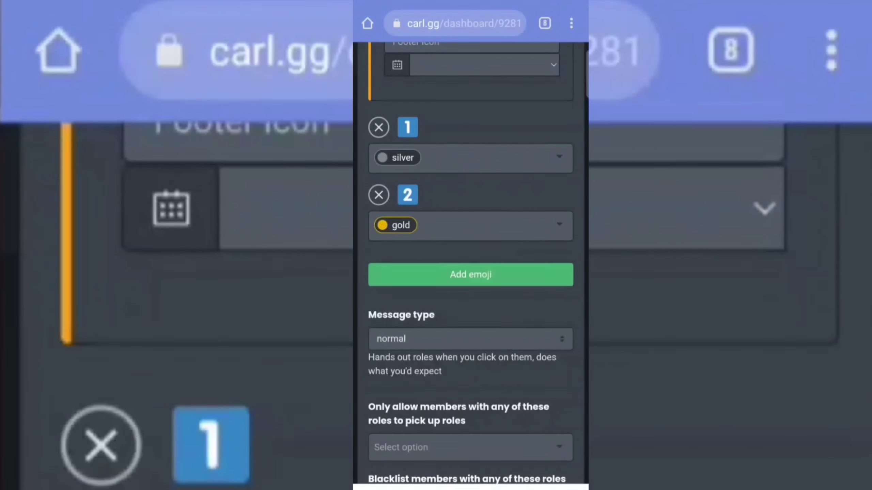
# Add reaction 3️⃣ for the elite role and create the reaction role message
pyautogui.click(470, 275)
pyautogui.click(504, 393)
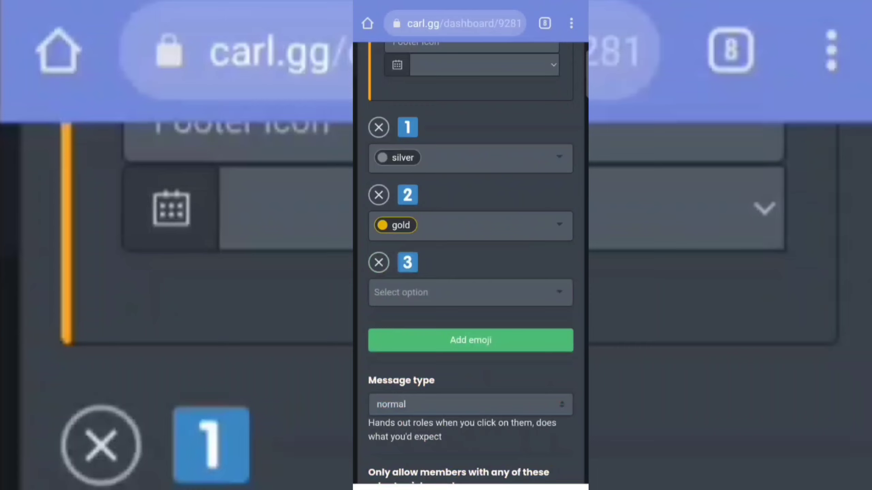
pyautogui.click(470, 293)
pyautogui.click(386, 211)
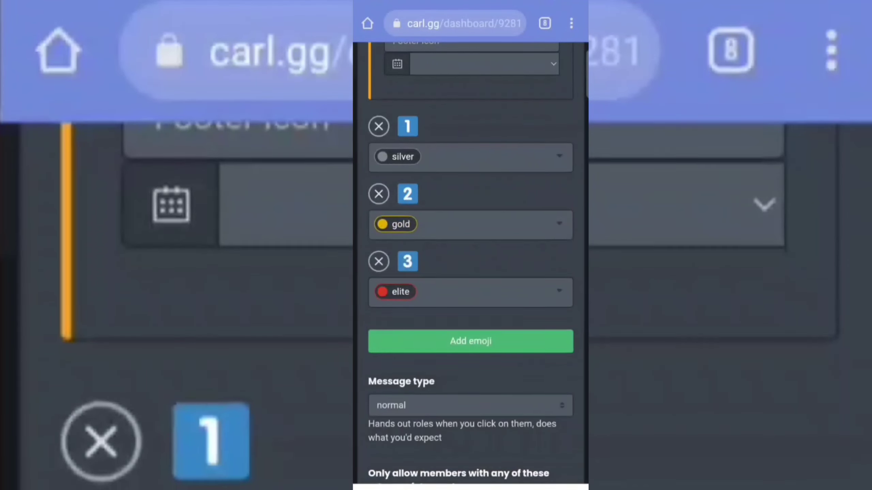
pyautogui.scroll(-5, 471, 273)
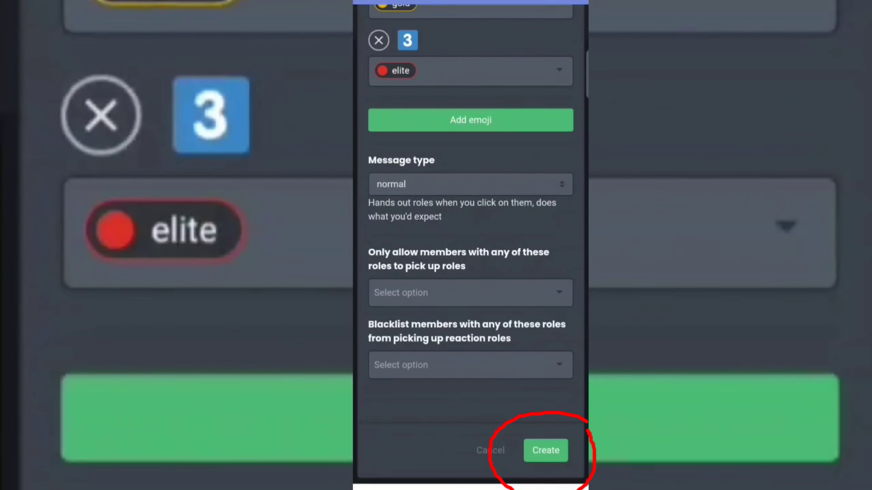
pyautogui.click(546, 450)
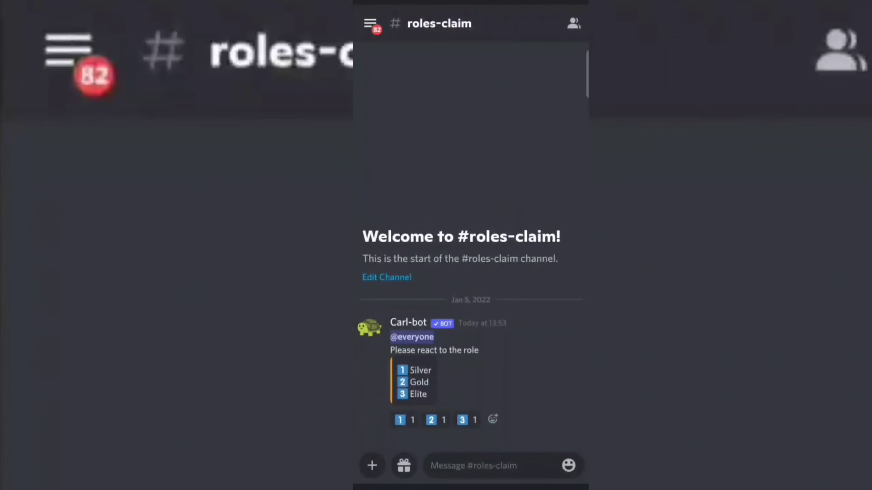
# View your own profile in the member list, then return to #roles-claim
pyautogui.click(574, 24)
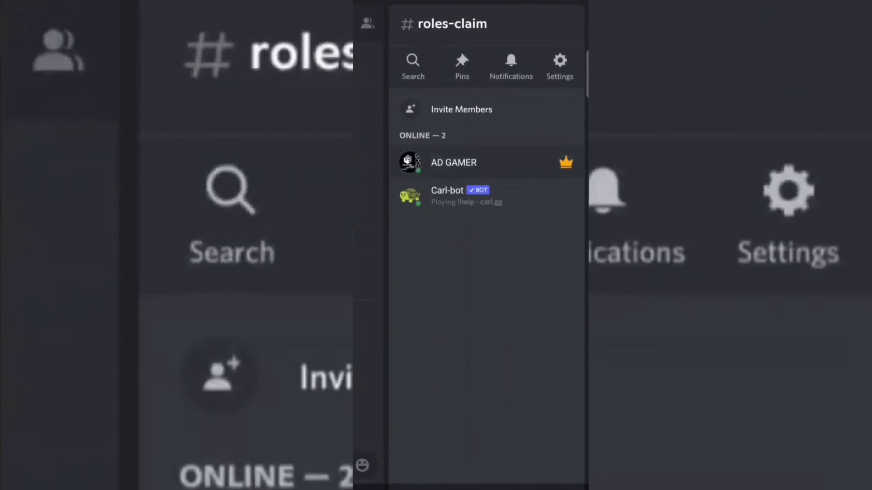
pyautogui.click(454, 162)
pyautogui.press('Escape')
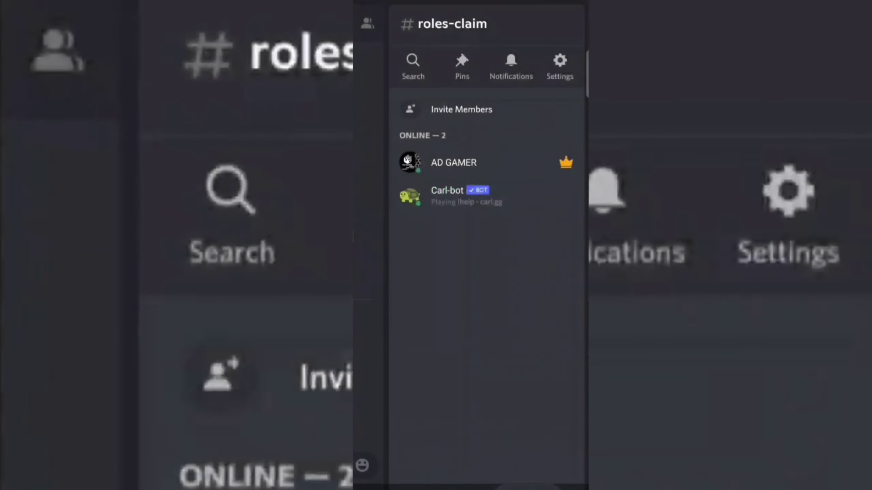
pyautogui.press('Escape')
# React with 1 and 2 to claim silver and gold, then check your profile's roles
pyautogui.click(405, 419)
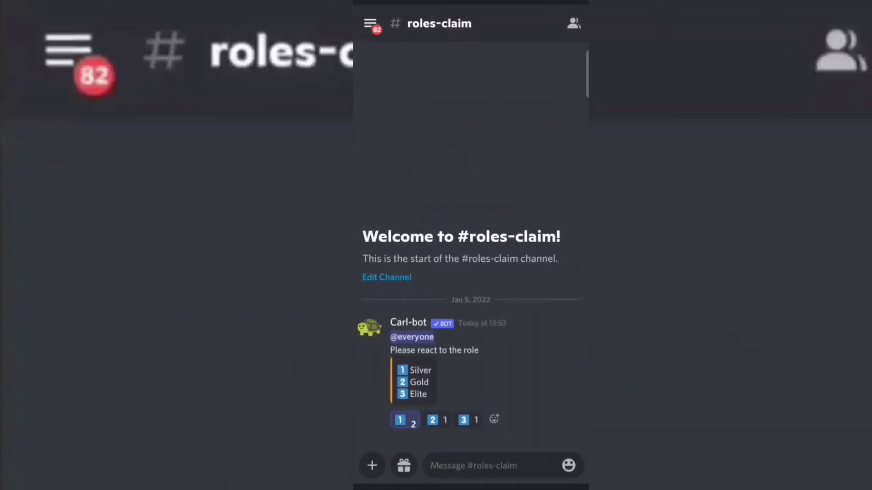
pyautogui.click(436, 419)
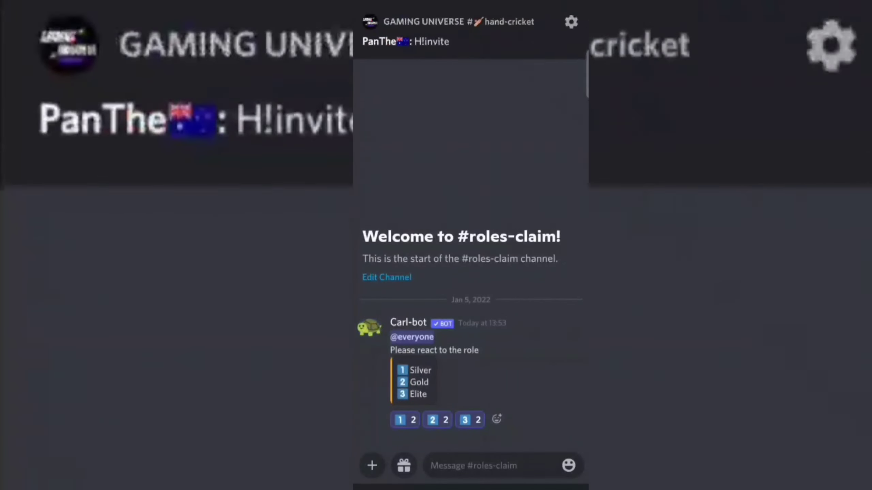
pyautogui.moveTo(544, 272); pyautogui.dragTo(381, 272)
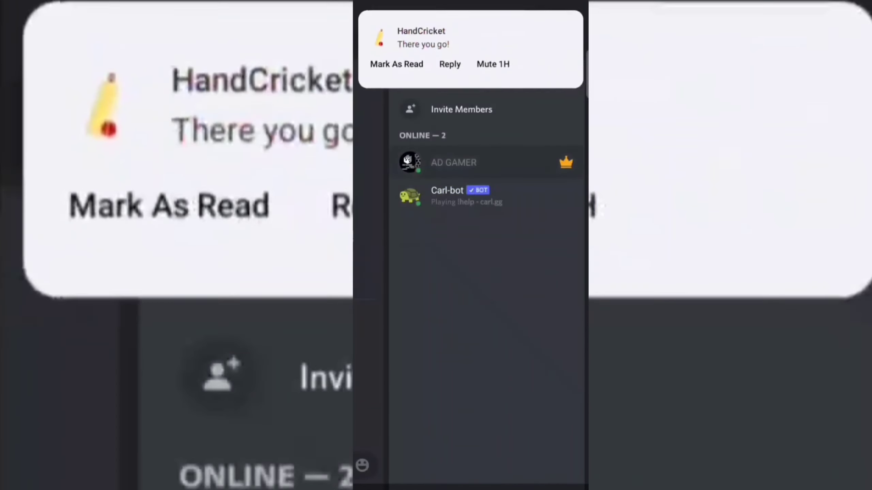
pyautogui.click(453, 162)
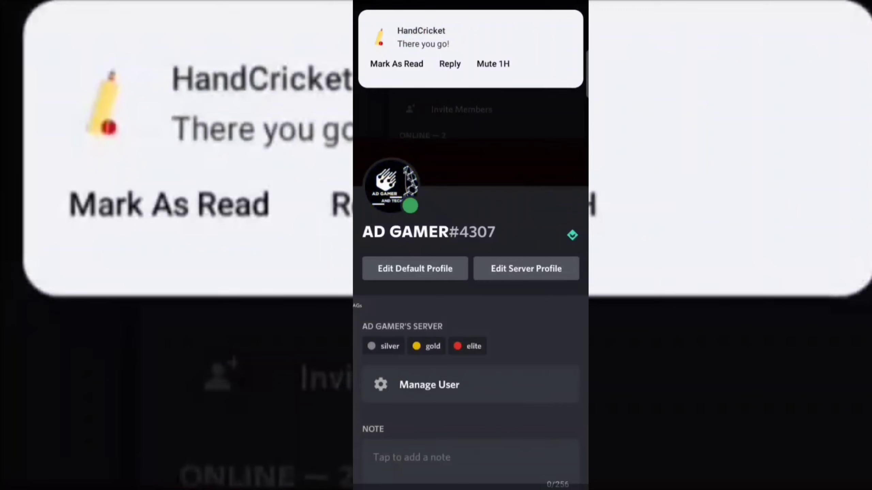